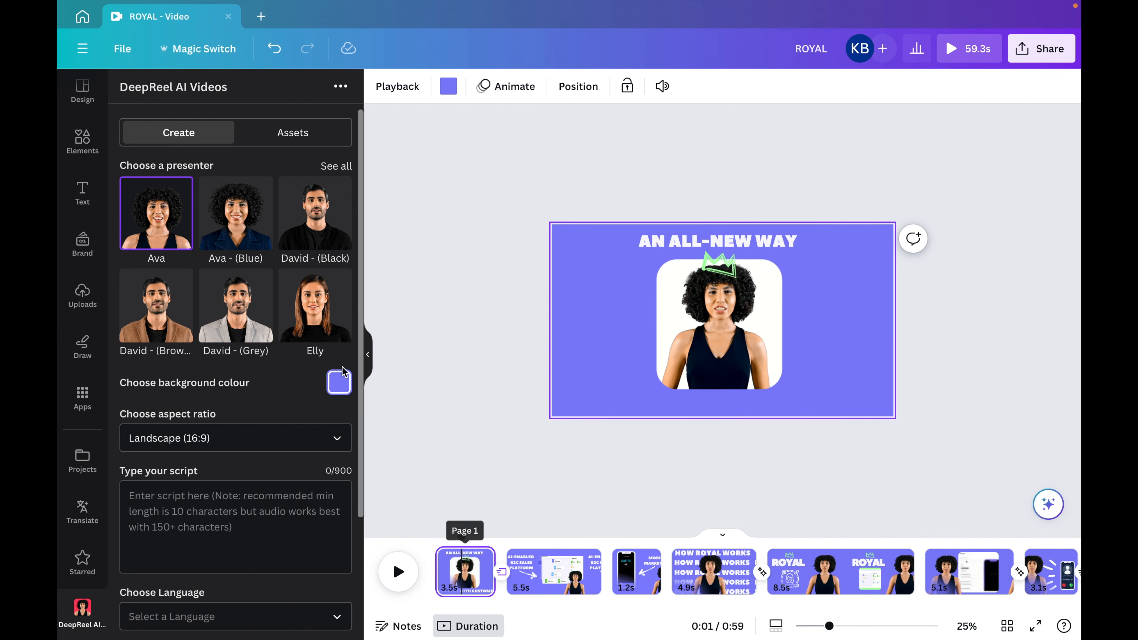
Set the language of the Ava presenter's first script section to Spanish (HQ) and generate its video.
click(257, 463)
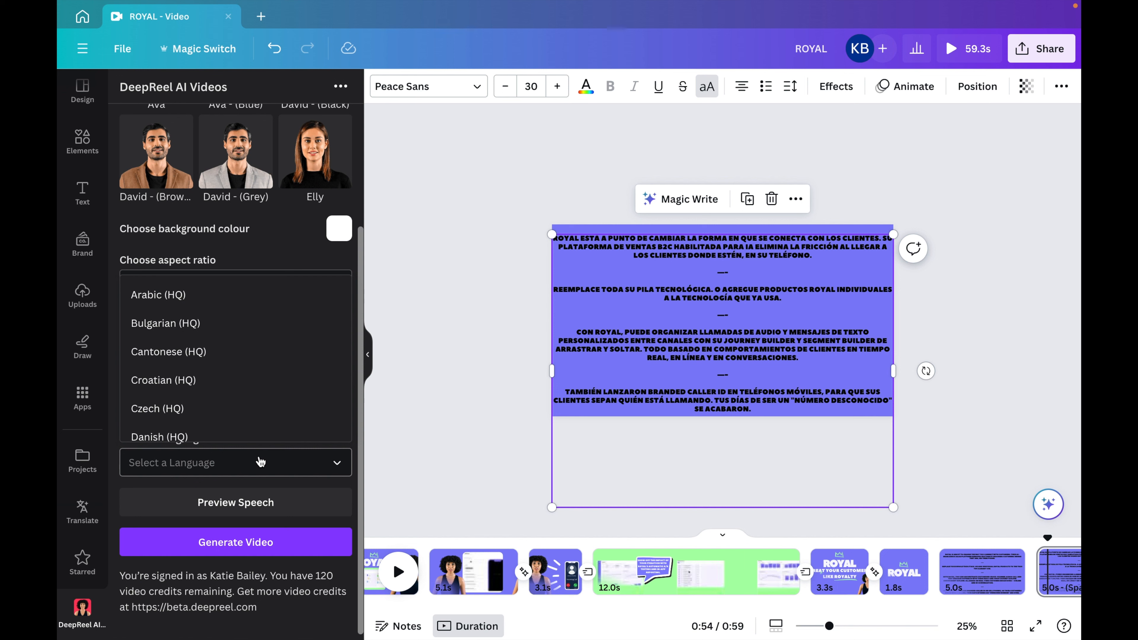
scroll(257, 363, down, 10)
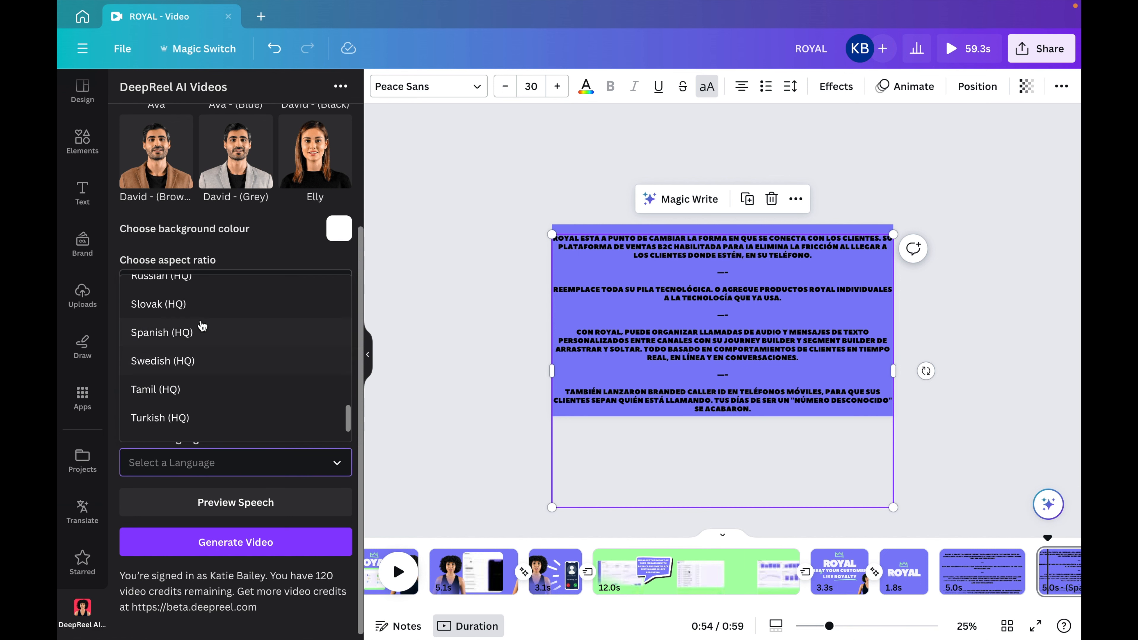
click(251, 333)
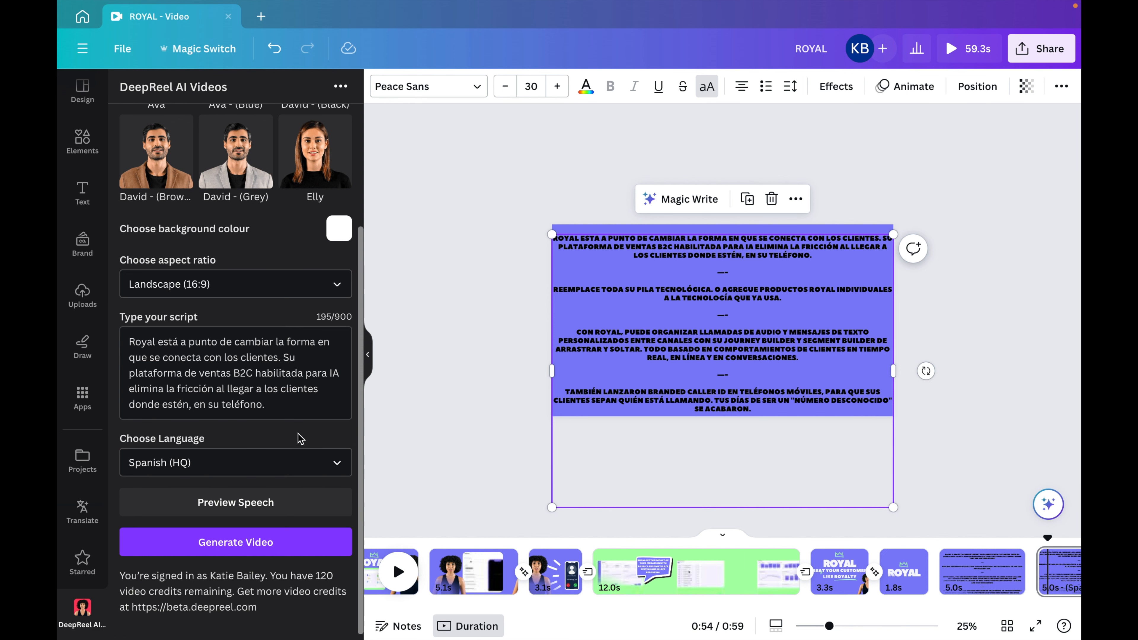
scroll(298, 434, up, 2)
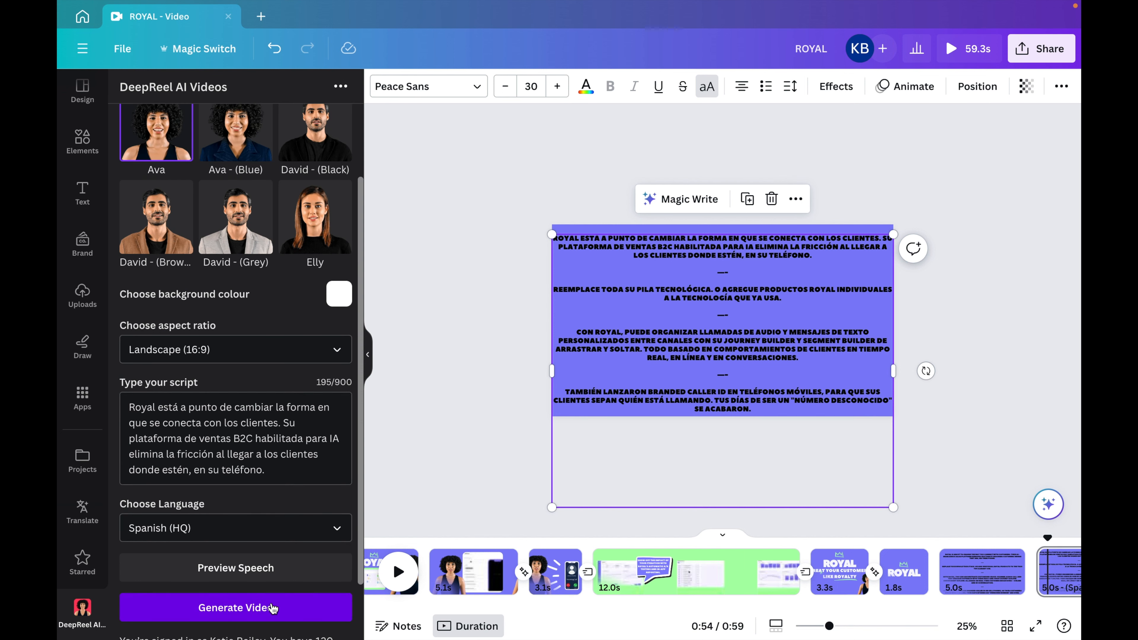
click(273, 609)
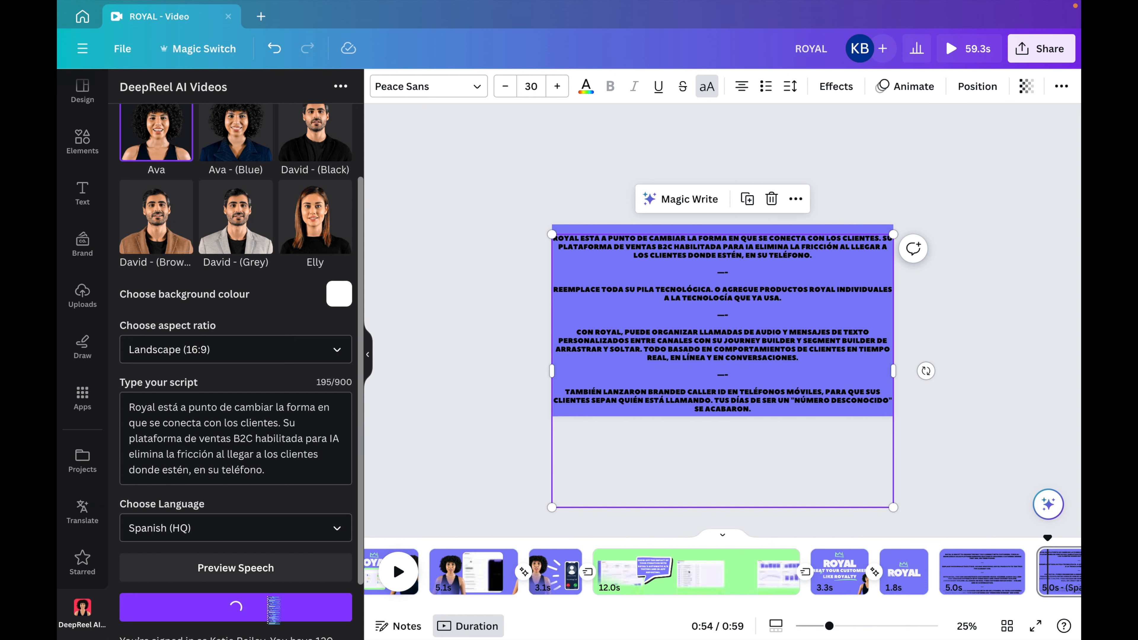
click(270, 602)
Copy the Spanish paragraphs from "Reemplace toda su pila tecnológica" through "se acabaron" and paste them as the presenter's script.
scroll(573, 570, right, 3)
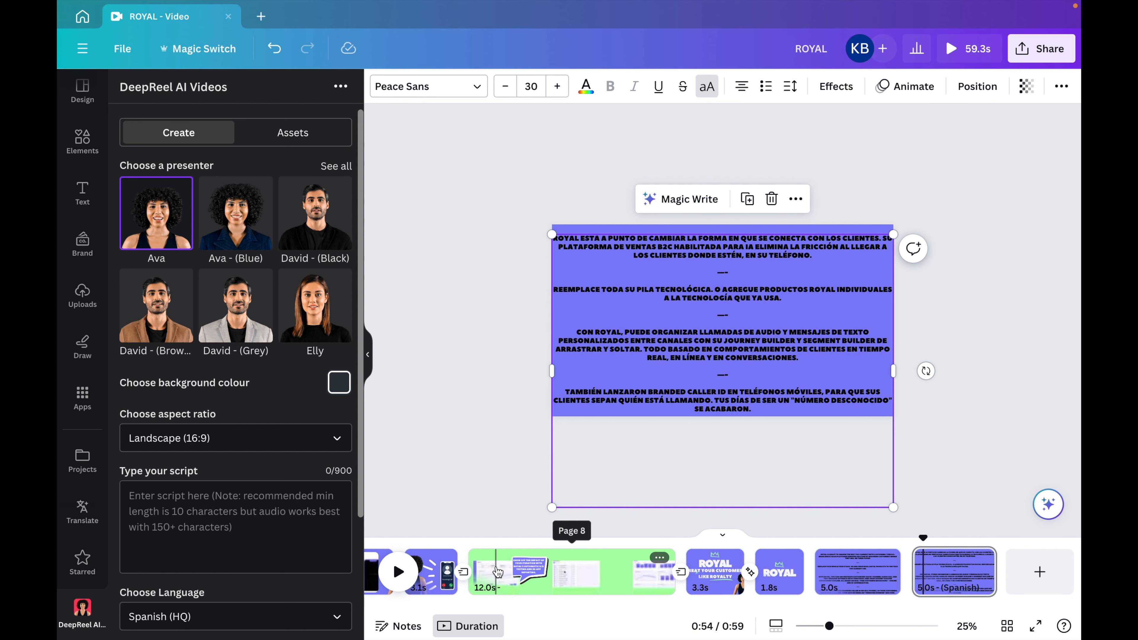
click(498, 569)
click(633, 570)
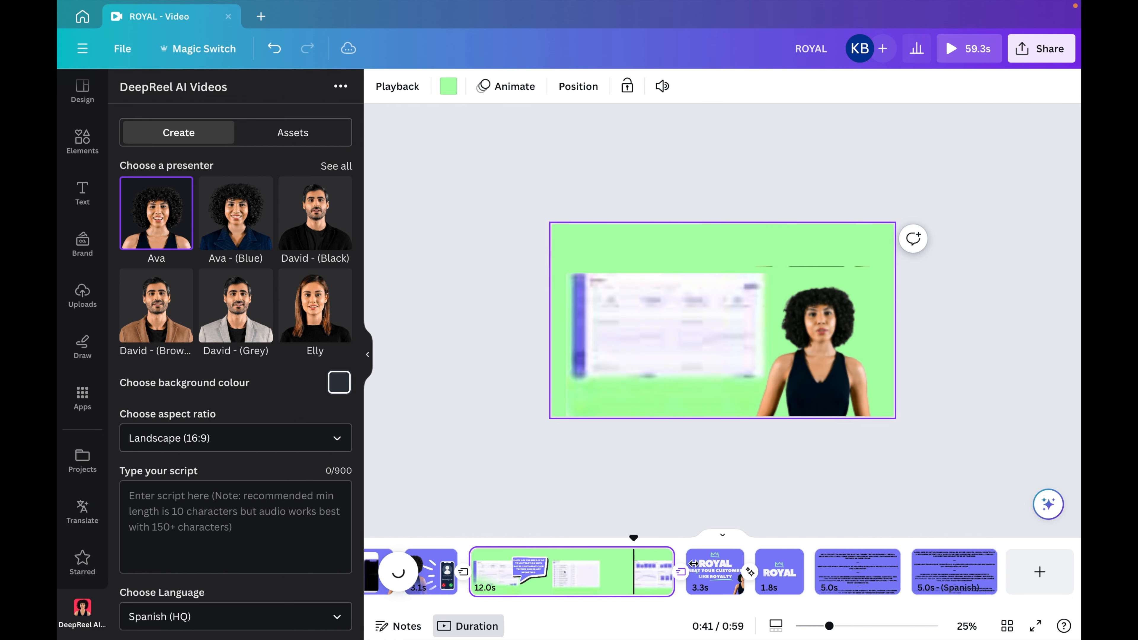
click(953, 572)
double_click(555, 289)
drag(554, 289, 801, 385)
drag(756, 426, 550, 291)
key(super+c)
click(224, 511)
key(super+v)
Sample the slide's purple as the presenter video's background colour and generate the video.
click(339, 382)
click(343, 508)
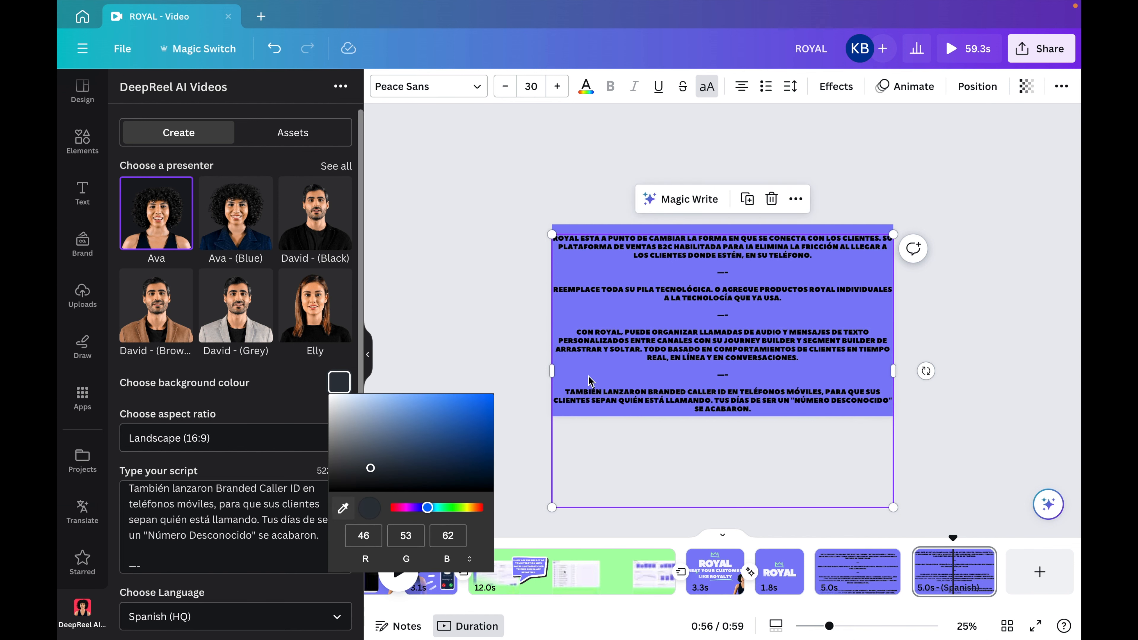
click(589, 377)
scroll(242, 493, down, 2)
click(251, 567)
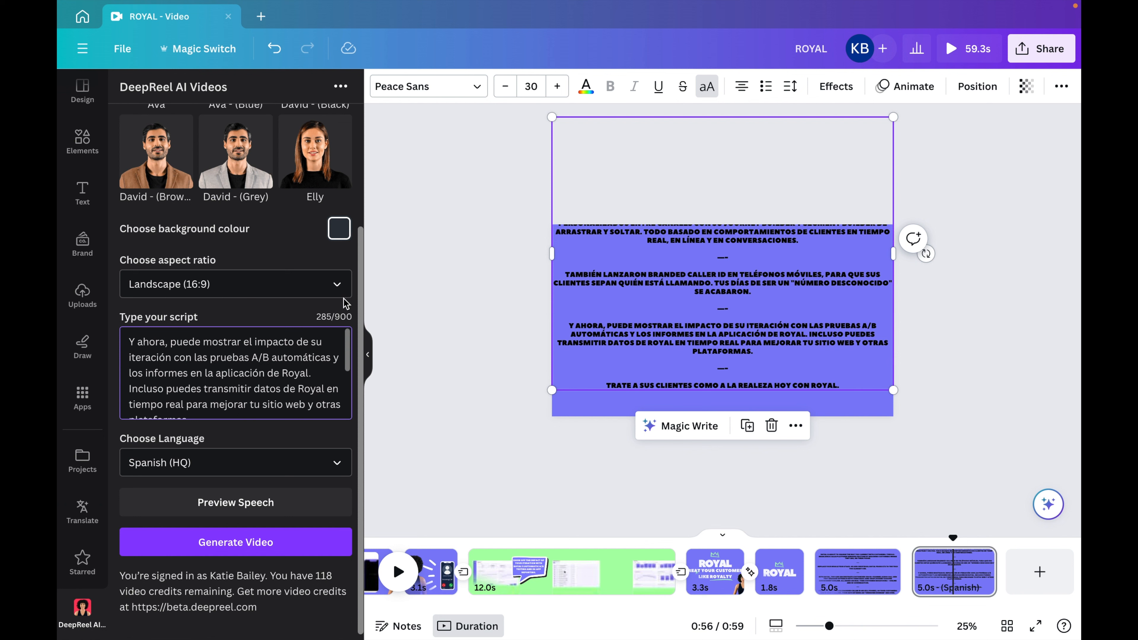
Set the closing-script video's background to the slide's purple and move the Spanish text box down to the page's lower edge.
scroll(328, 335, down, 2)
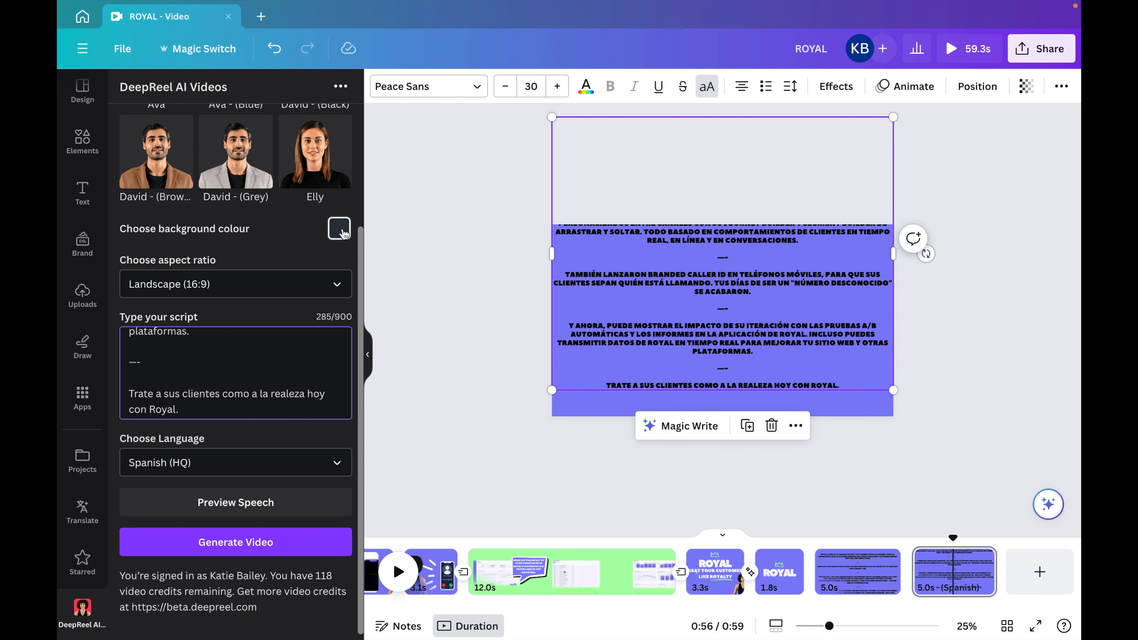
click(342, 231)
click(343, 354)
click(605, 319)
click(249, 323)
drag(724, 391, 724, 418)
Preview the Spanish speech for the closing script section and generate its video.
scroll(679, 572, left, 15)
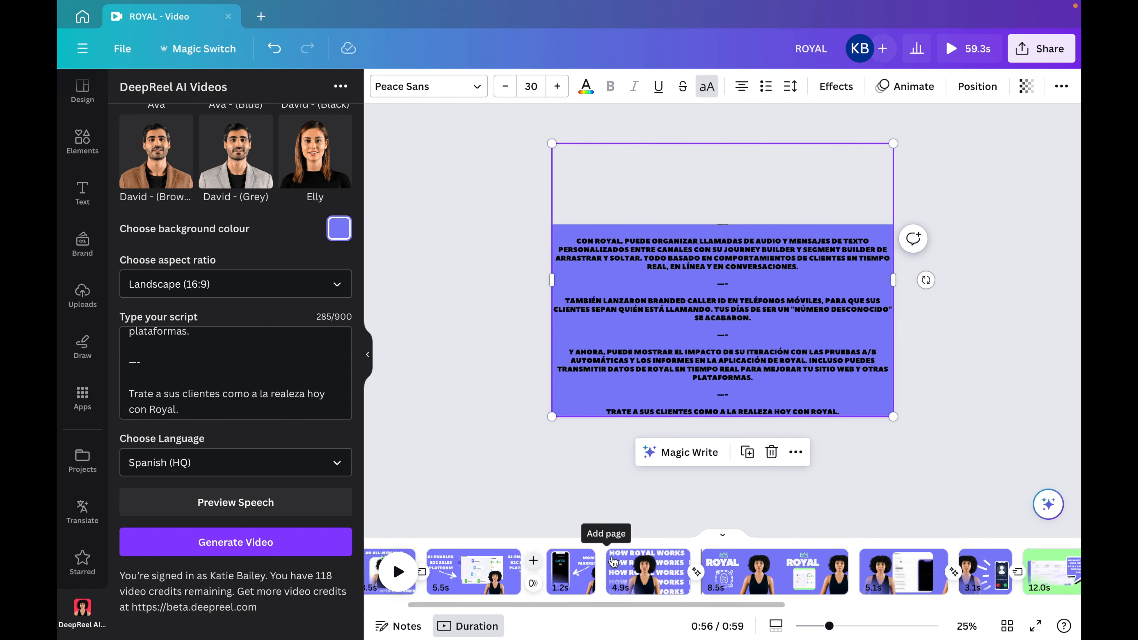
click(449, 572)
click(556, 571)
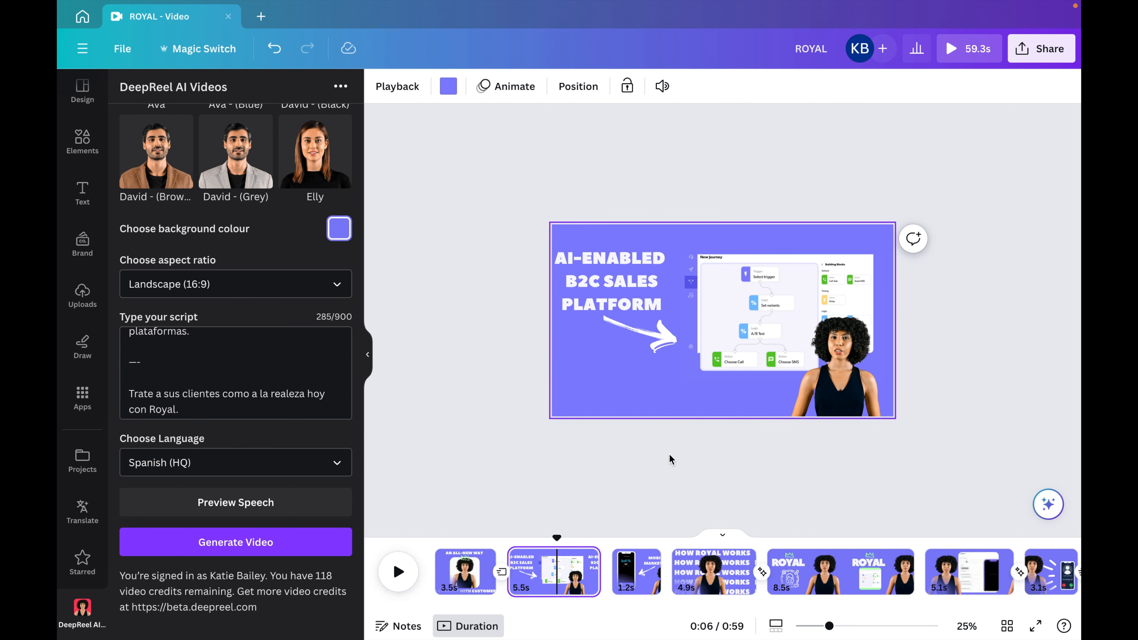
scroll(837, 352, up, 5)
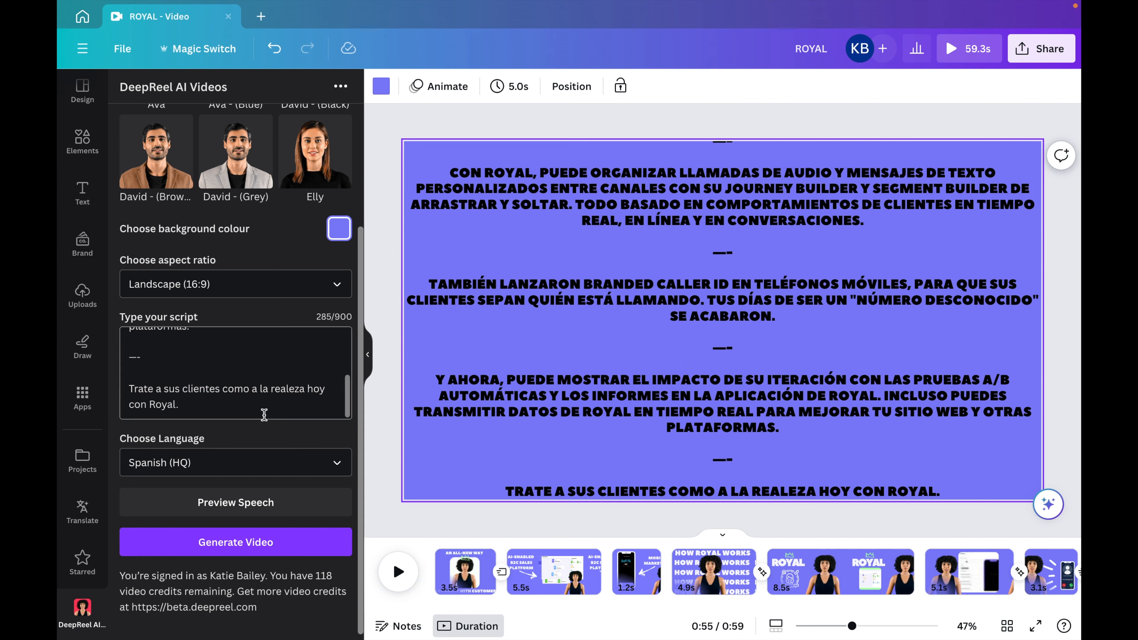
click(238, 505)
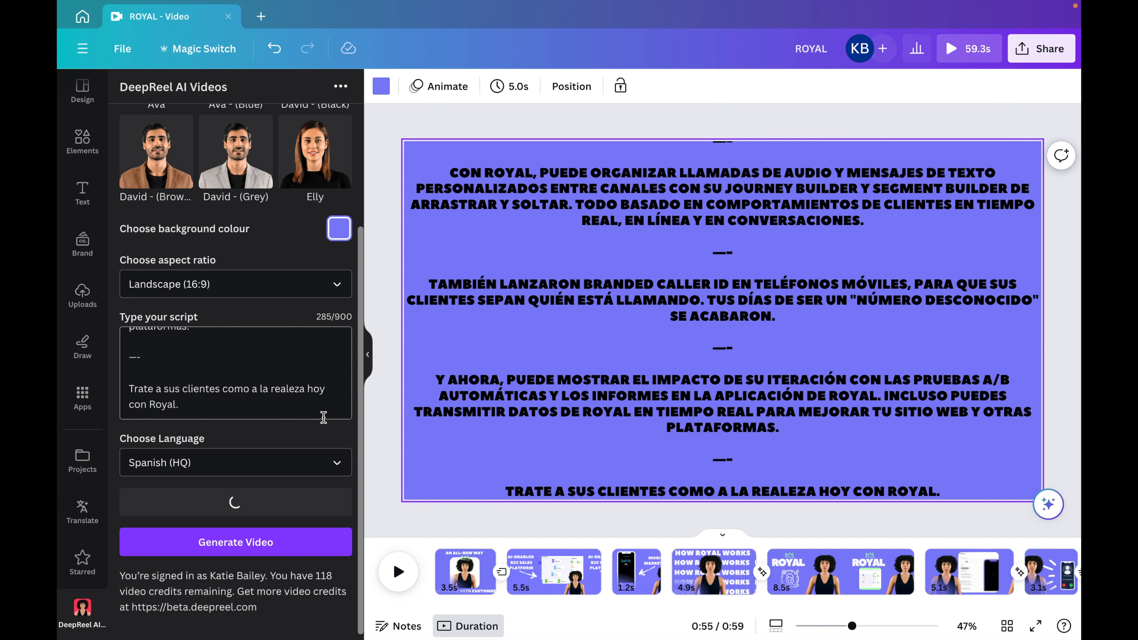
click(242, 543)
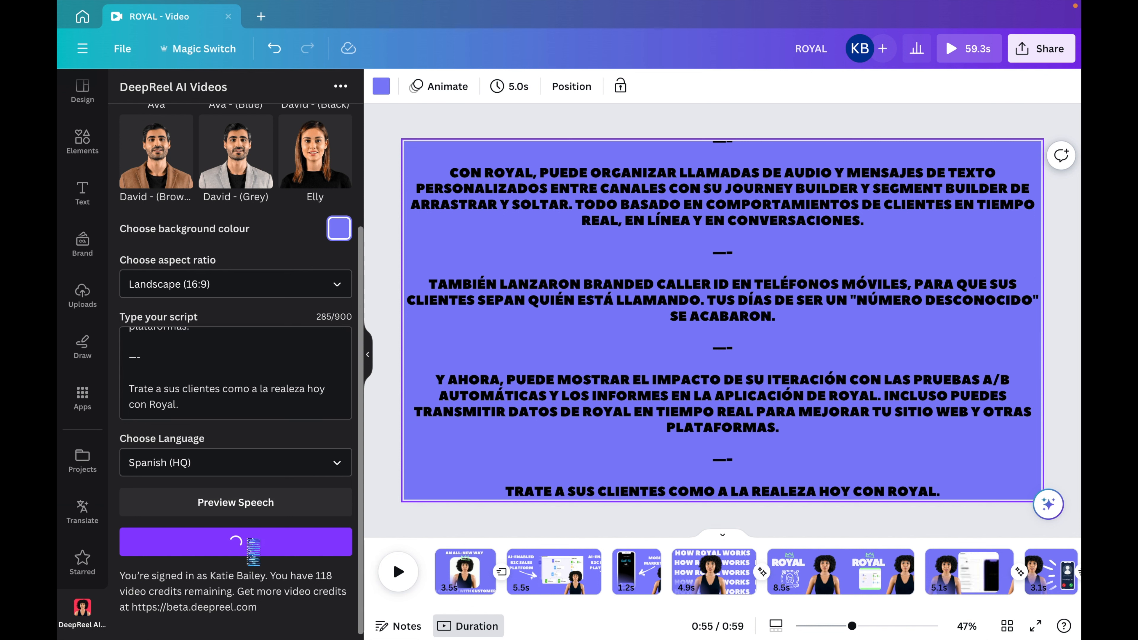
Move the text box on the Spanish script page down so that its opening paragraph sits within the page.
scroll(986, 570, right, 10)
click(853, 572)
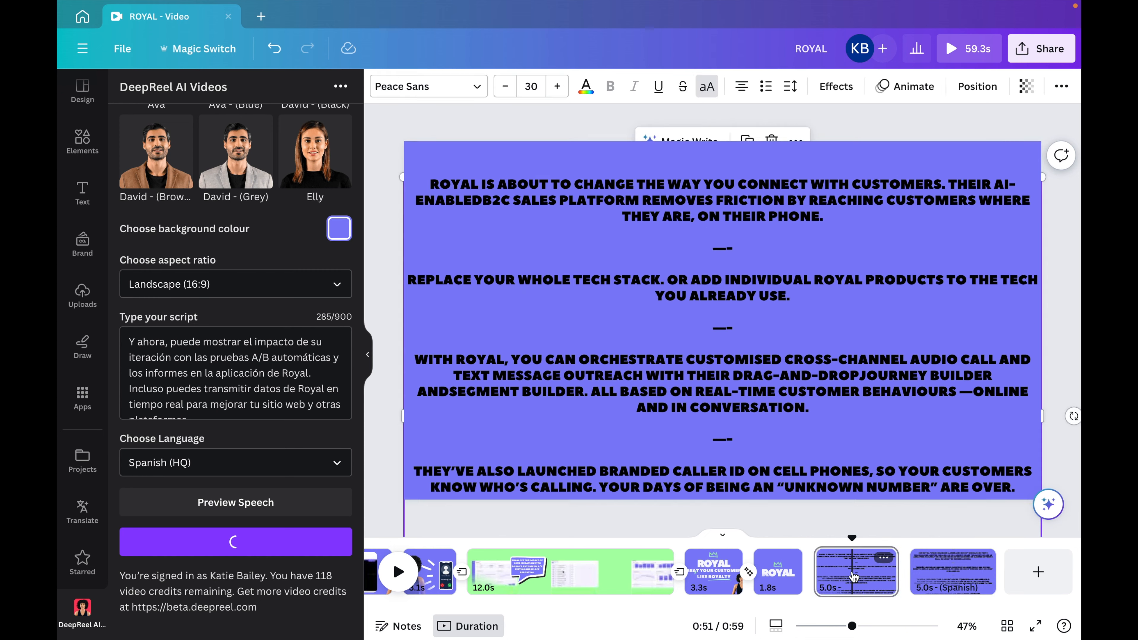
click(958, 572)
click(839, 255)
drag(839, 256, 761, 344)
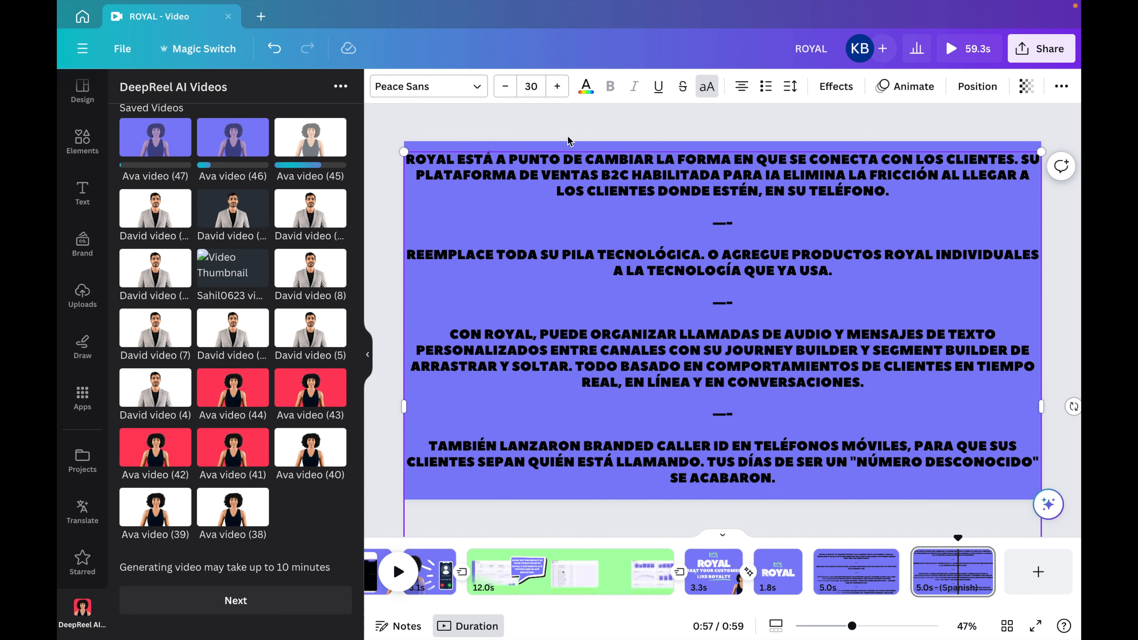
click(961, 574)
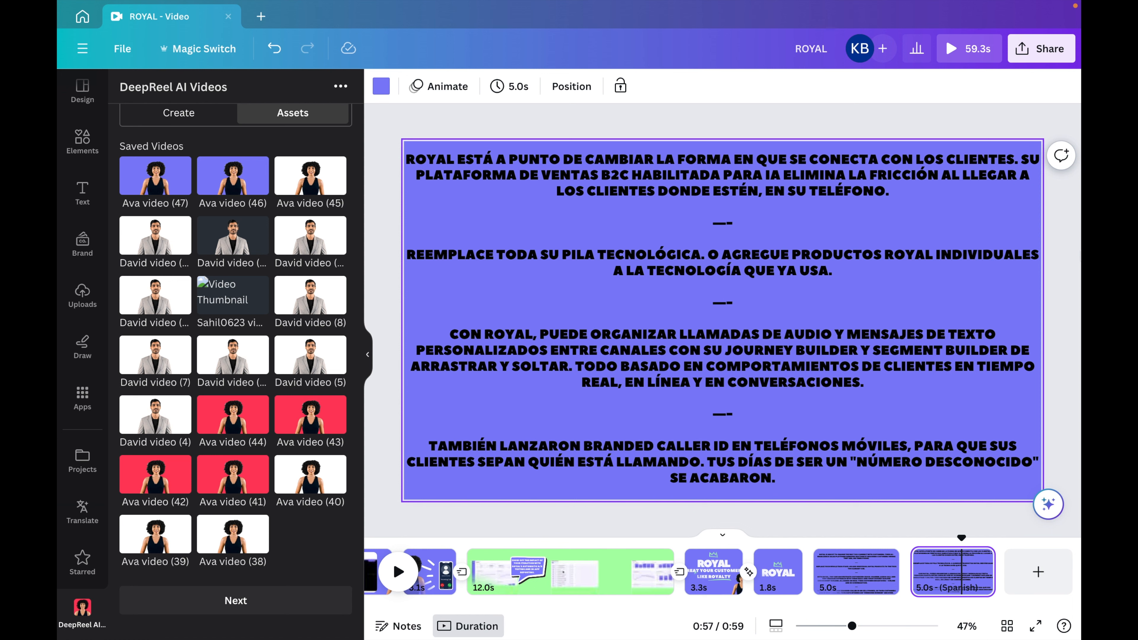
Play the existing presenter clip in the rounded frame on the first page.
click(393, 562)
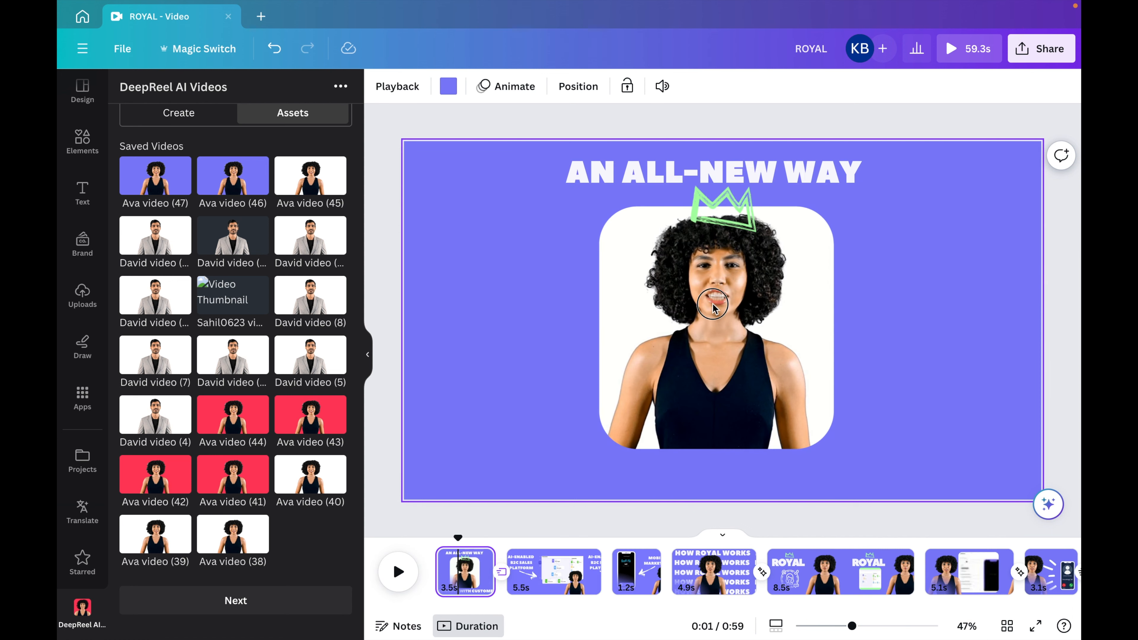
click(713, 308)
click(717, 327)
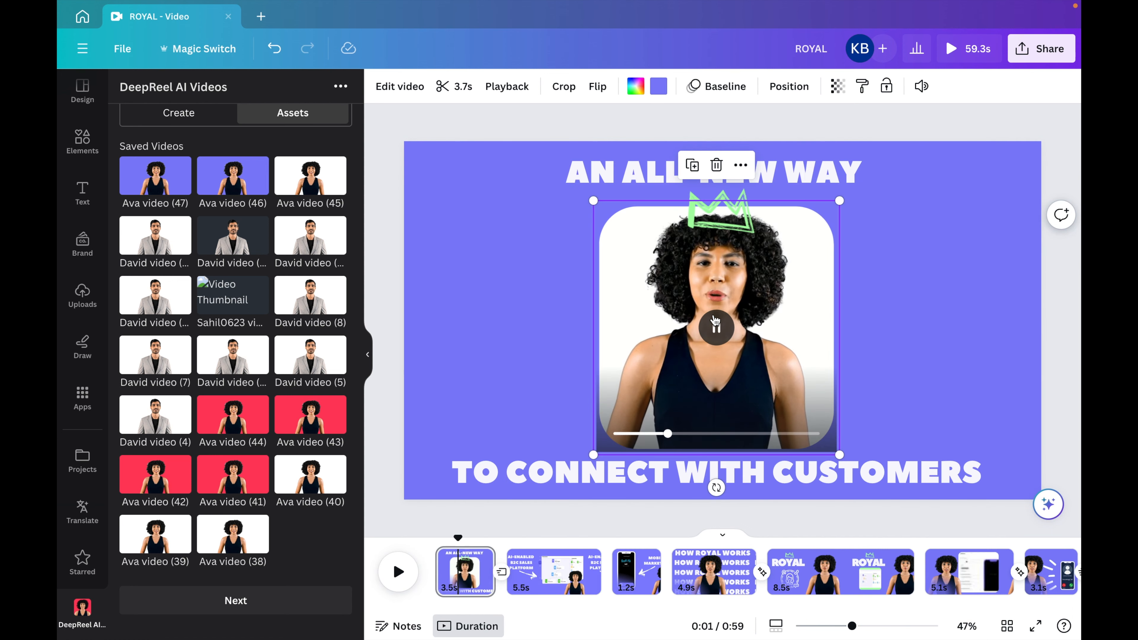
click(719, 331)
Compare the opening sentence up to "customers" on the English script page with its Spanish equivalent.
scroll(762, 571, right, 10)
click(877, 576)
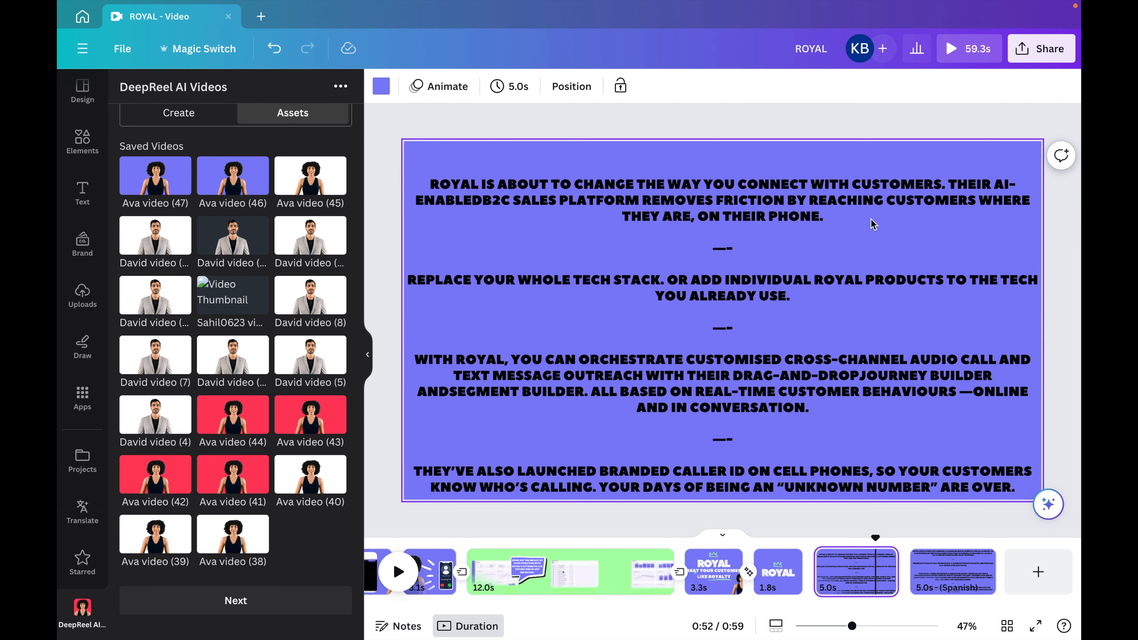
click(941, 573)
click(950, 161)
click(862, 574)
double_click(882, 184)
double_click(881, 184)
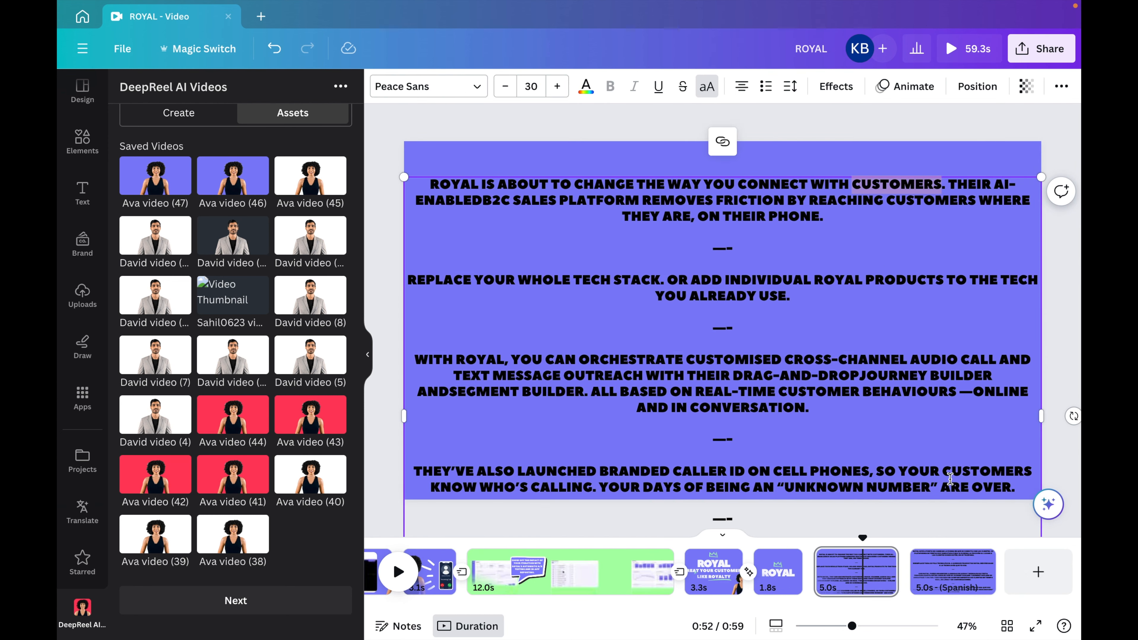
click(953, 574)
Add the white-background Spanish Ava video to the first page and trim it to its first 5.4 s.
scroll(717, 572, left, 10)
click(466, 571)
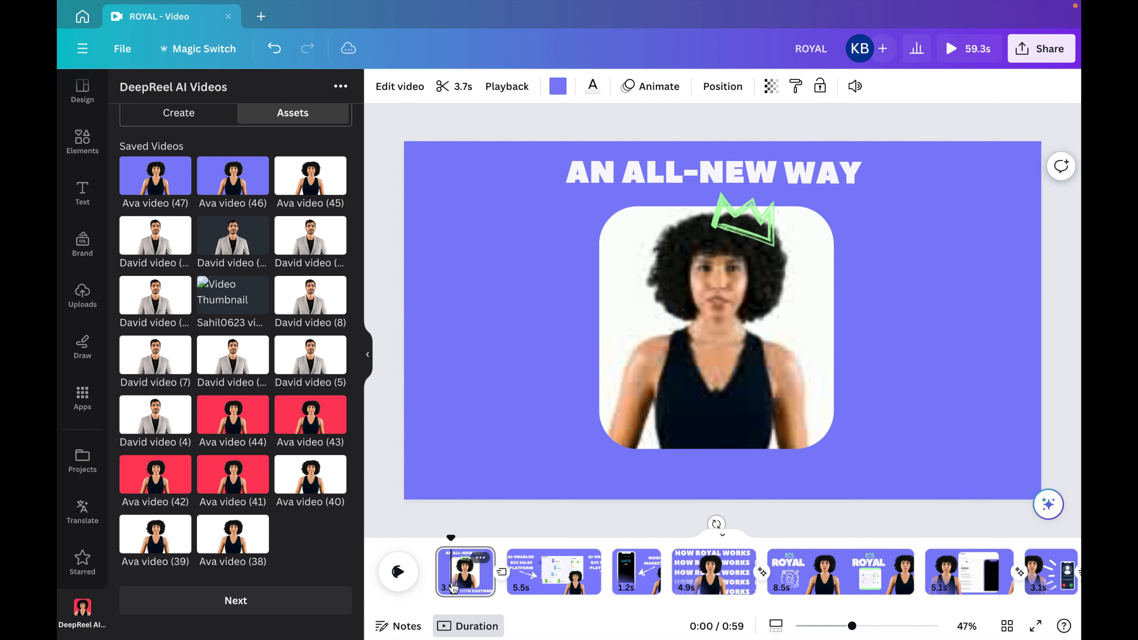
click(701, 219)
click(466, 86)
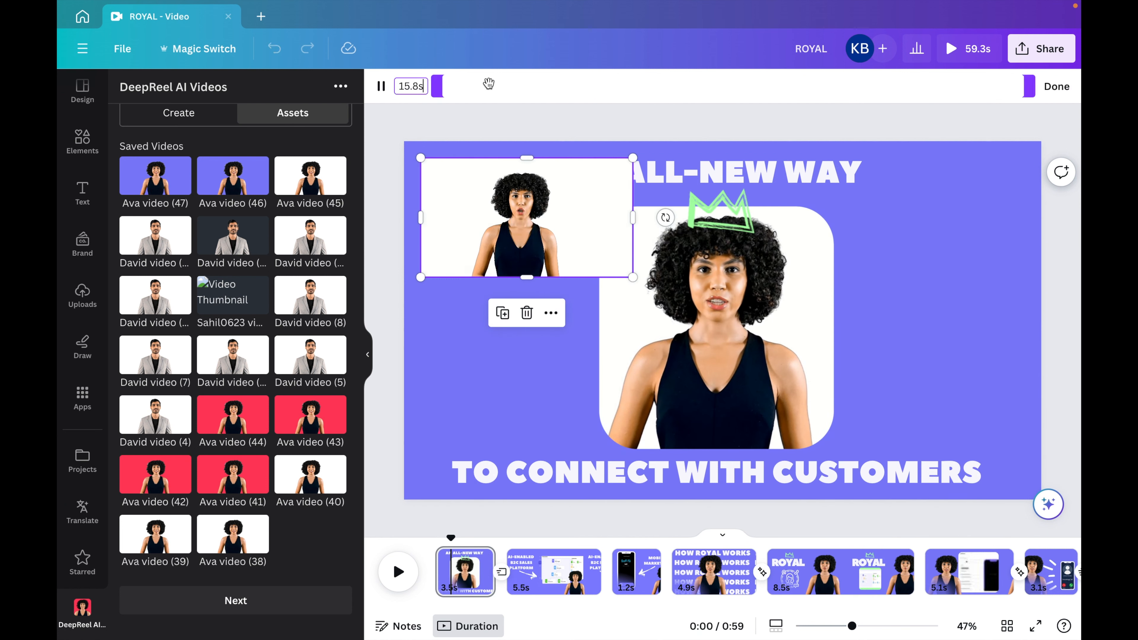
click(382, 90)
drag(1029, 87, 507, 103)
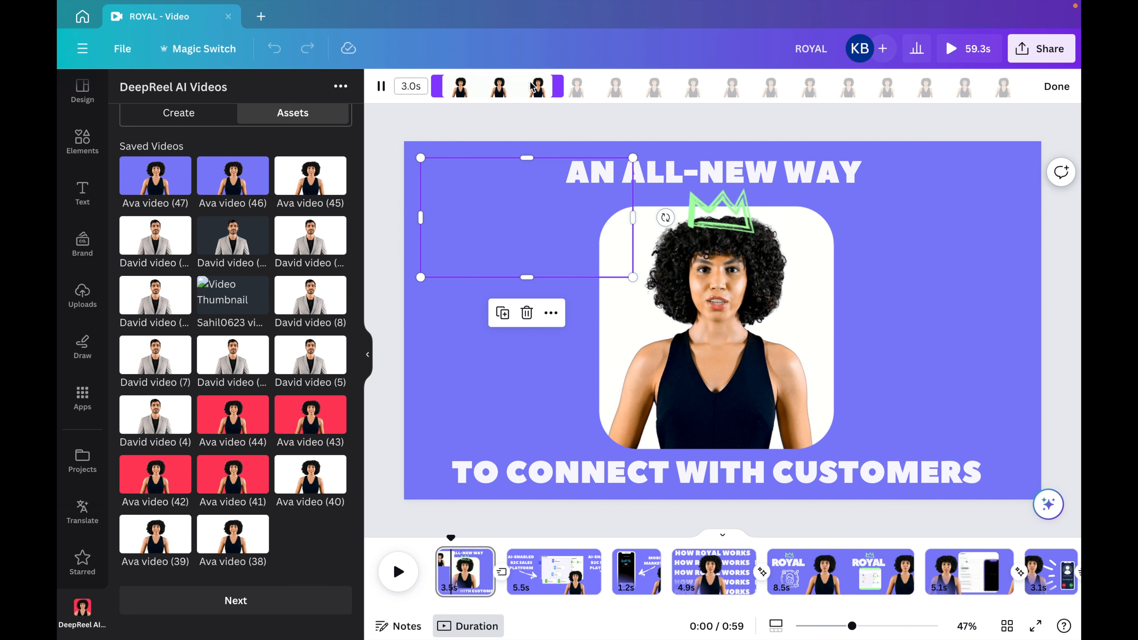
drag(565, 79, 647, 82)
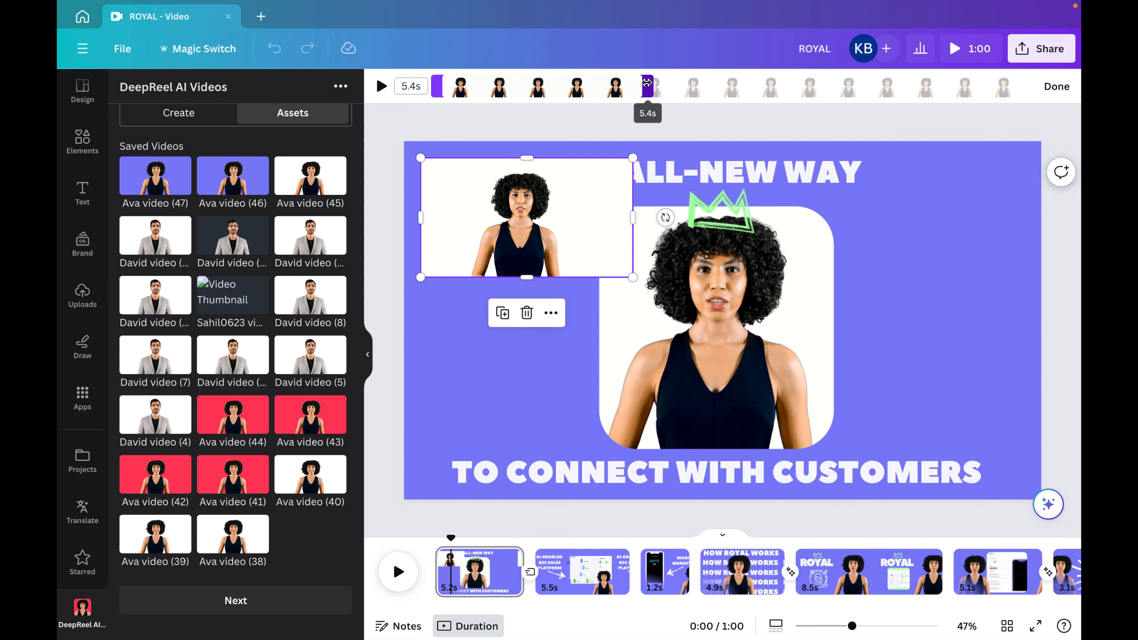
Place the trimmed Spanish clip in the first page's rounded frame and enlarge it within the crop around the presenter.
click(528, 211)
drag(528, 211, 703, 286)
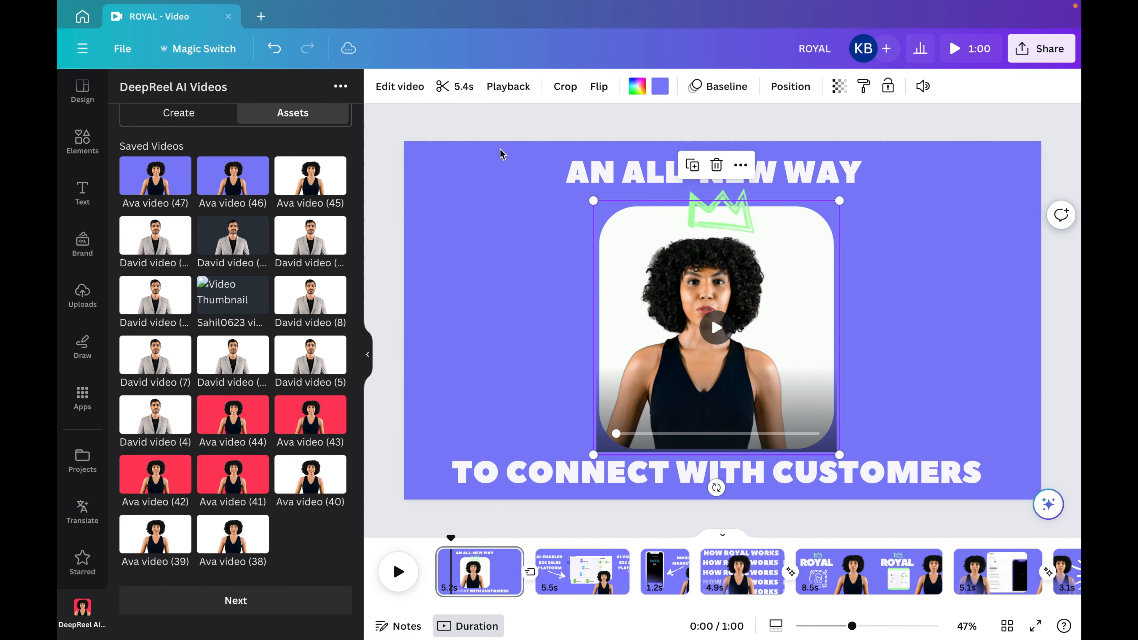
click(556, 86)
drag(936, 201, 976, 182)
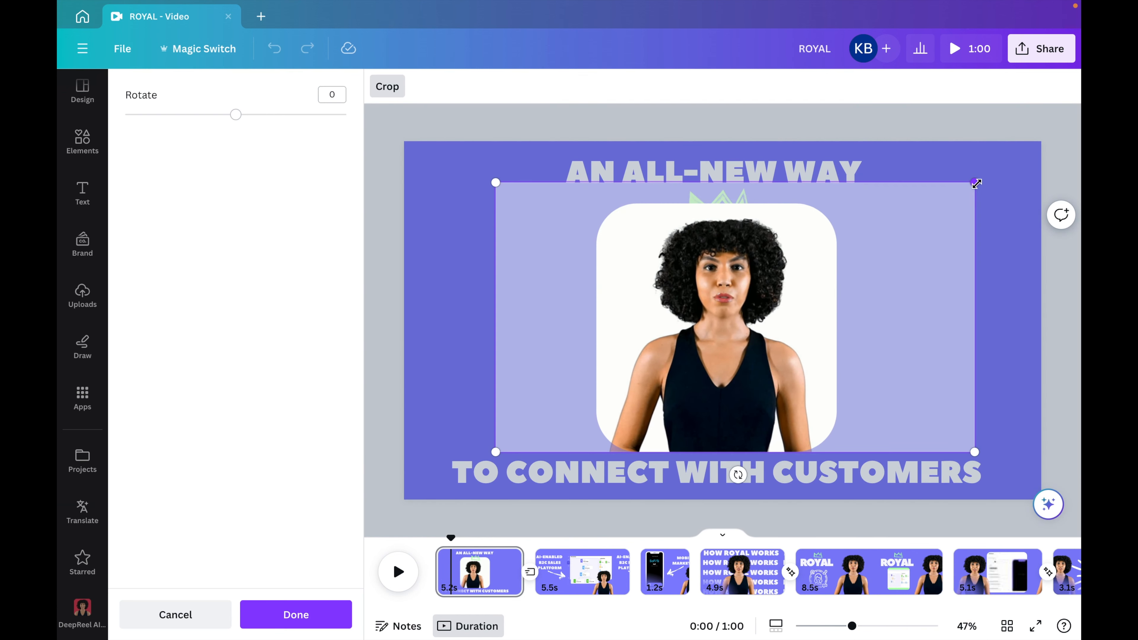
click(296, 614)
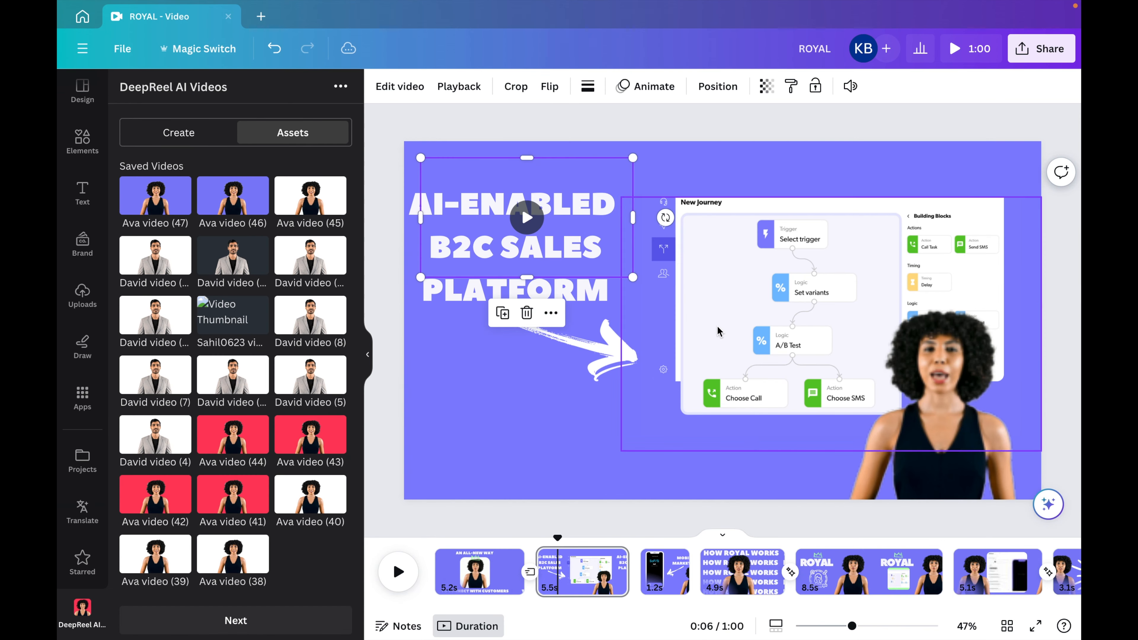
Trim the beginning off the Spanish Ava video on the second page, keeping its final 10.4 s.
click(462, 87)
drag(441, 86, 635, 86)
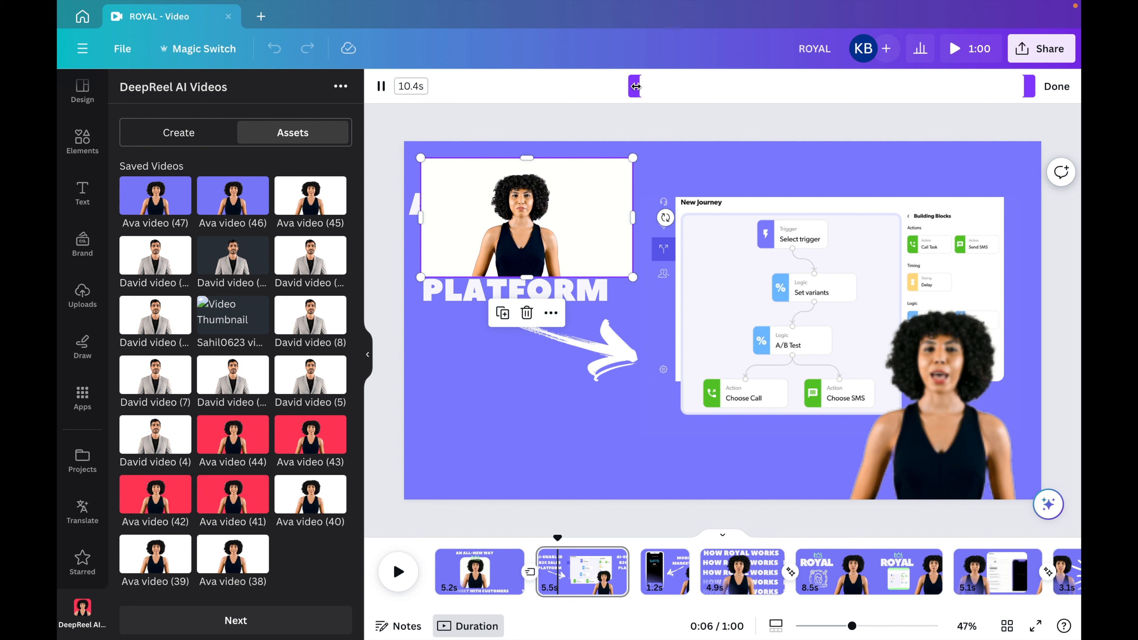
Play the second page's existing presenter clip and compare the matching passage in the English and Spanish scripts.
click(894, 432)
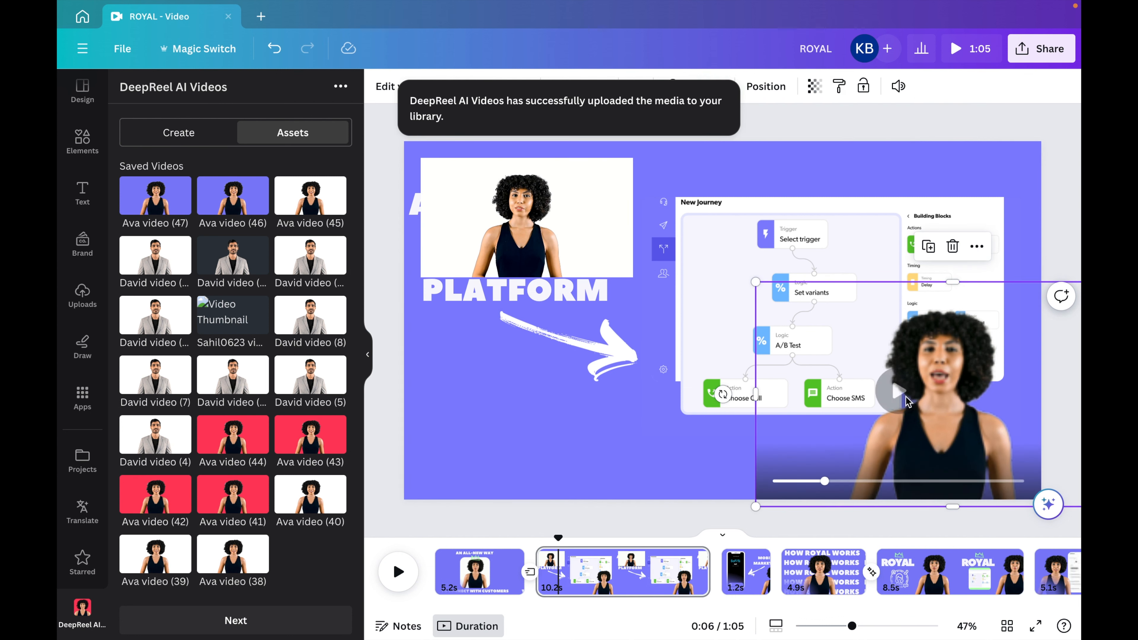
click(905, 398)
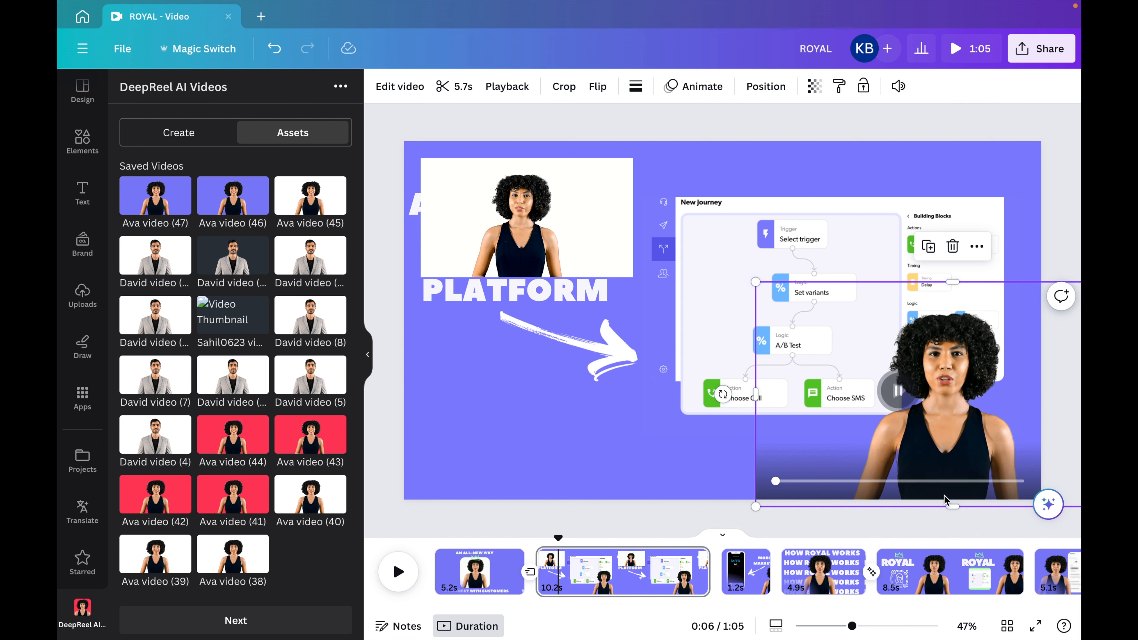
scroll(946, 567, right, 15)
click(845, 571)
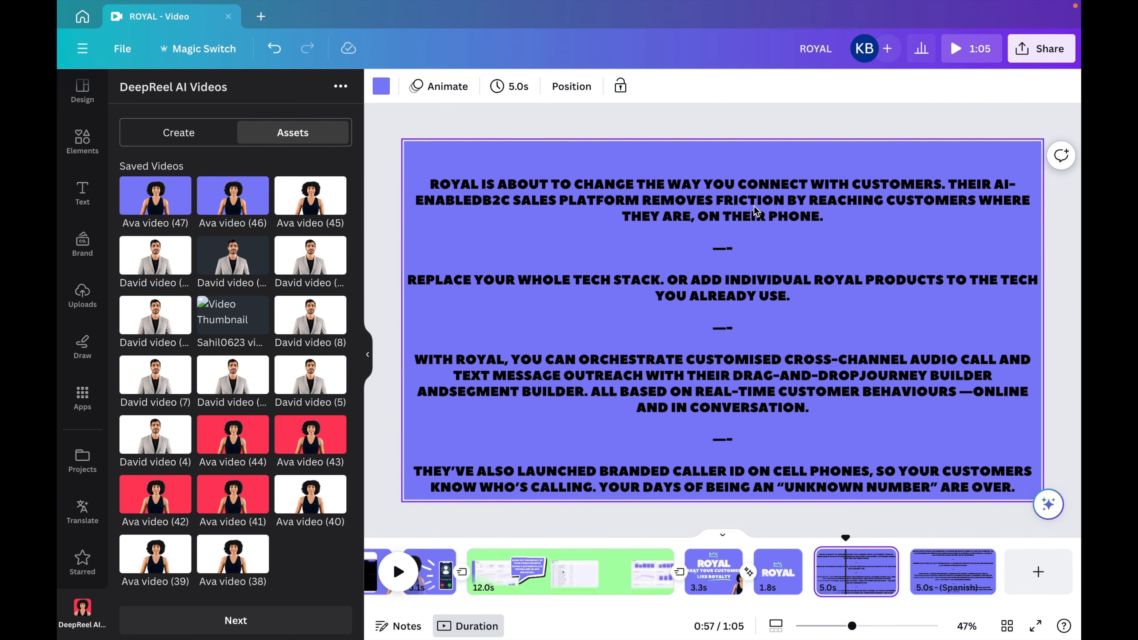
double_click(699, 216)
click(702, 217)
click(941, 574)
double_click(765, 183)
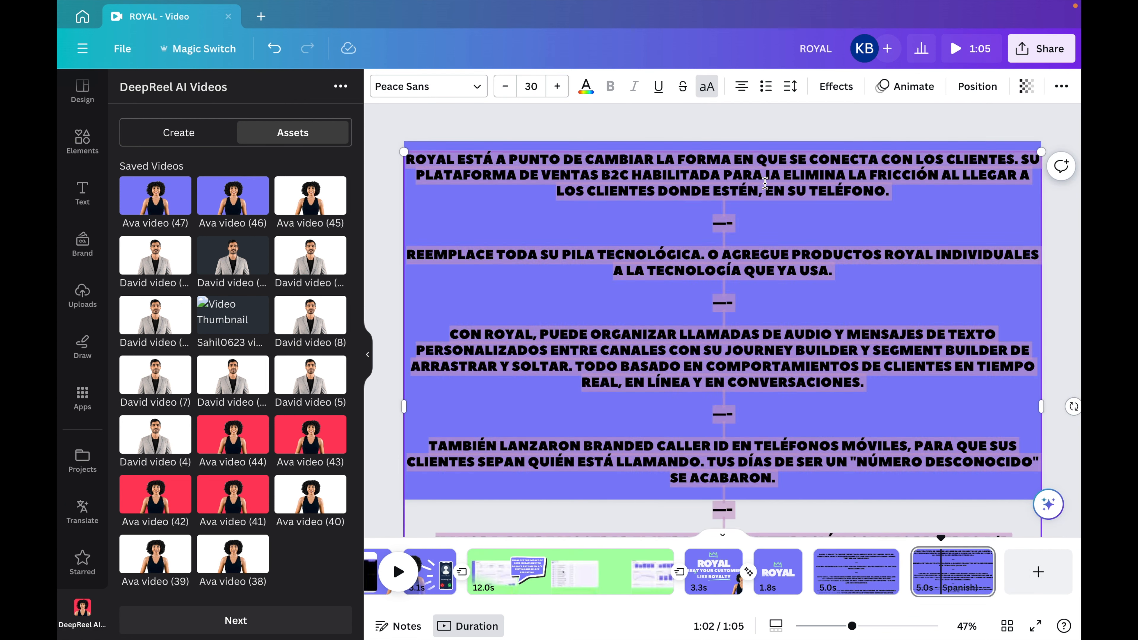
click(765, 186)
drag(1021, 158, 765, 192)
Trim the end of the second page's Spanish Ava clip to a 9.0 s duration.
scroll(569, 570, left, 20)
click(569, 571)
double_click(491, 223)
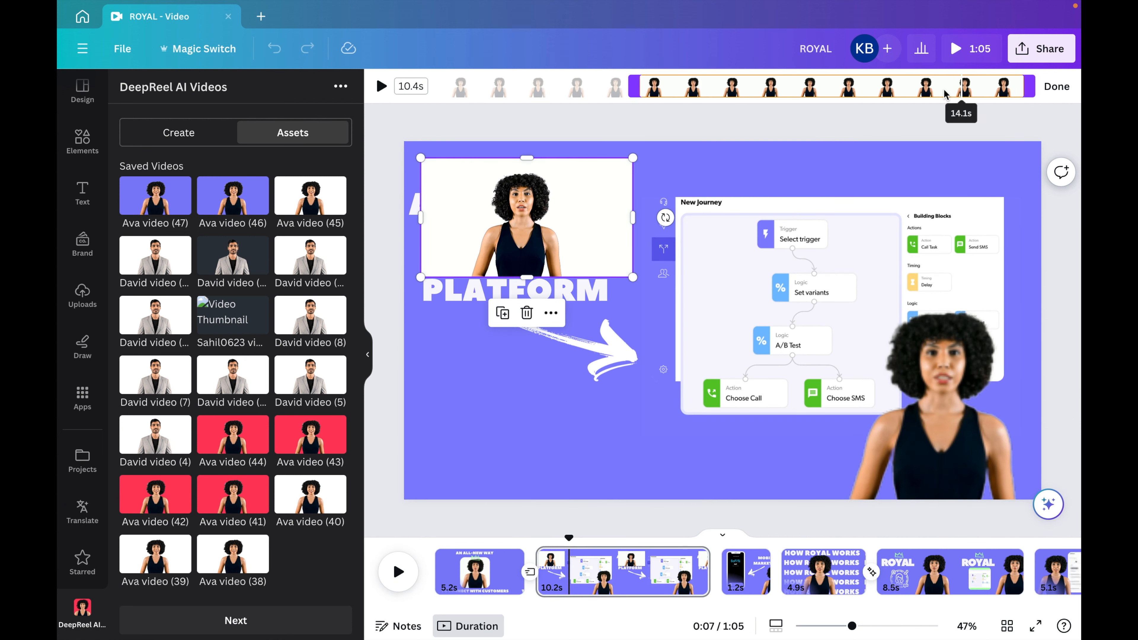
drag(1030, 86, 971, 86)
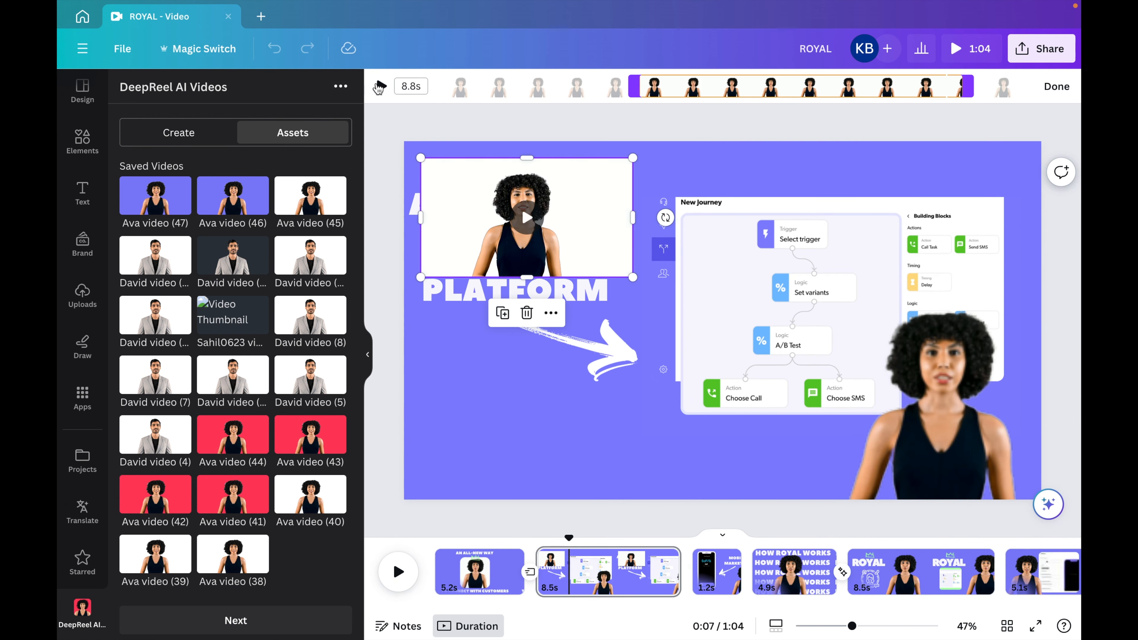
click(538, 240)
Remove the white background from the second page's Spanish clip with Background Remover.
click(378, 92)
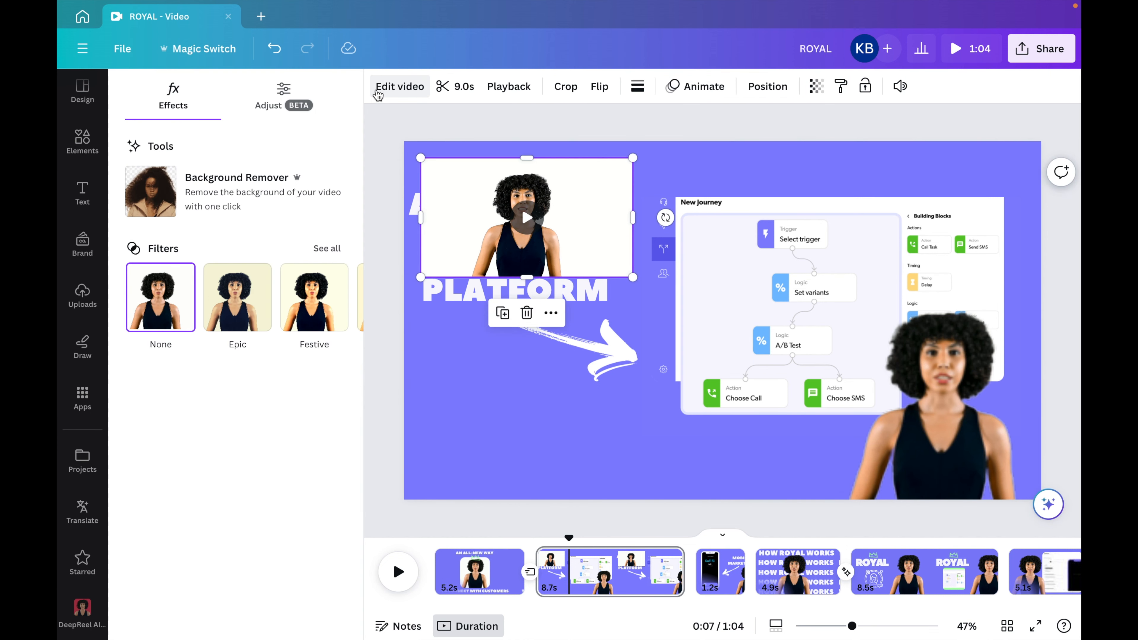
click(280, 99)
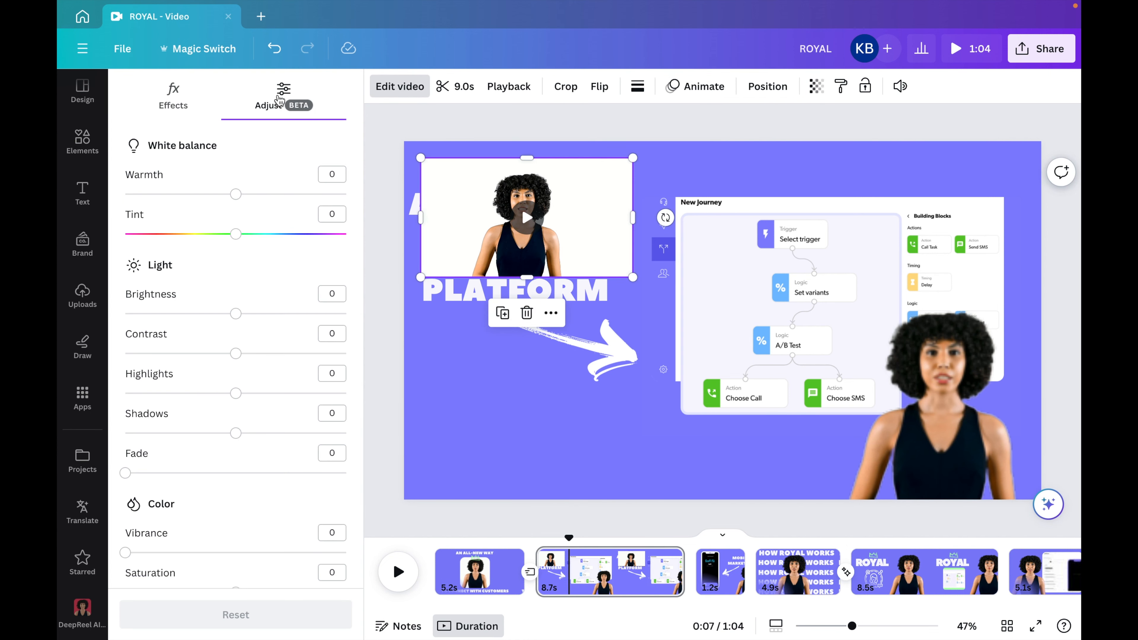
click(214, 99)
click(170, 172)
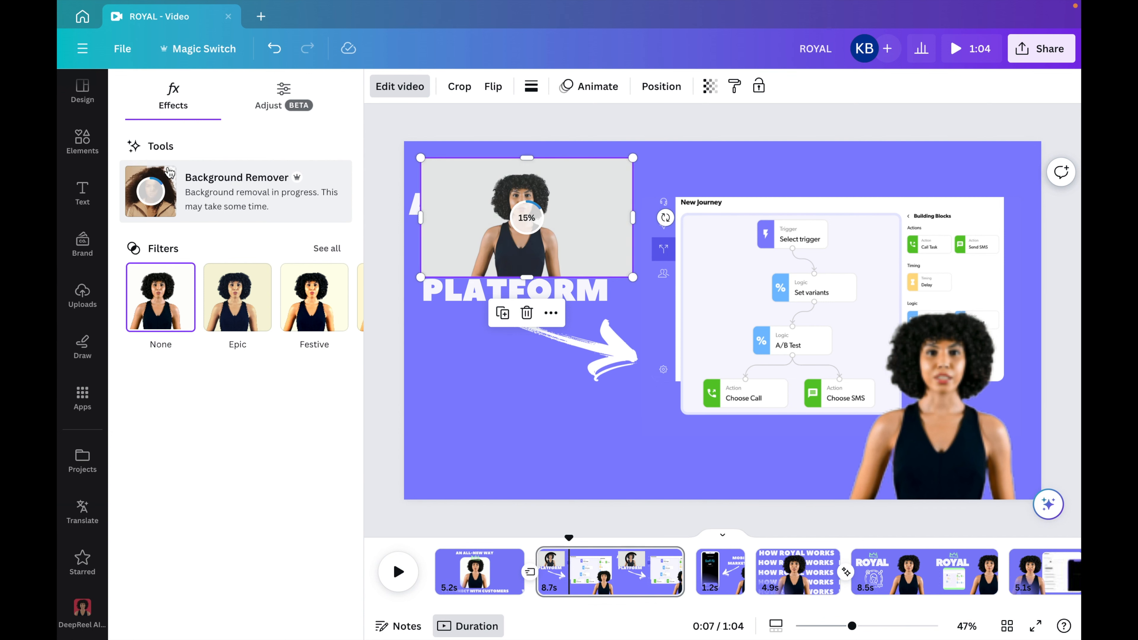
Enlarge the second page's Spanish clip and position it in place of the old presenter.
drag(633, 277, 821, 381)
drag(595, 330, 926, 454)
click(689, 84)
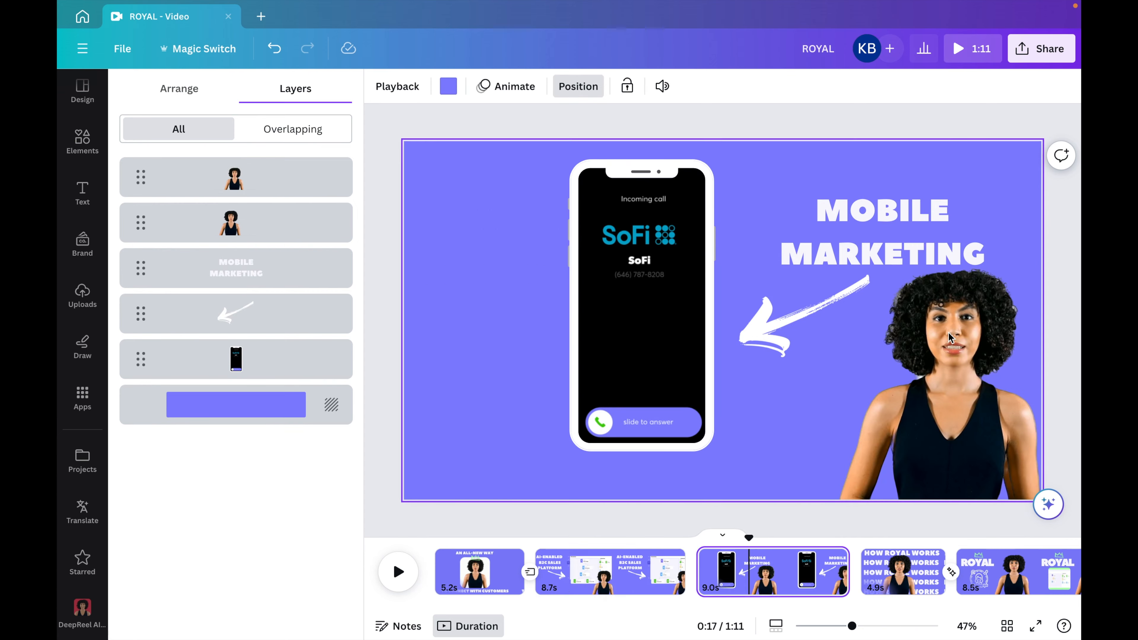
Check the Spanish script page for the passage that belongs to the Mobile Marketing page.
scroll(944, 574, right, 5)
click(944, 574)
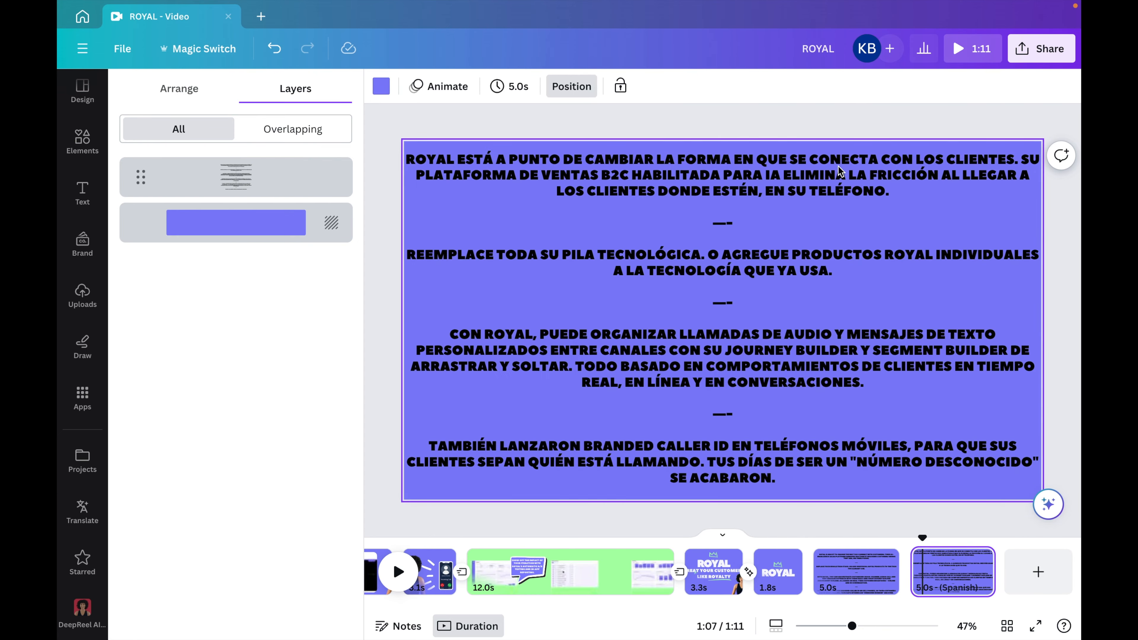
click(965, 187)
drag(964, 188, 1026, 159)
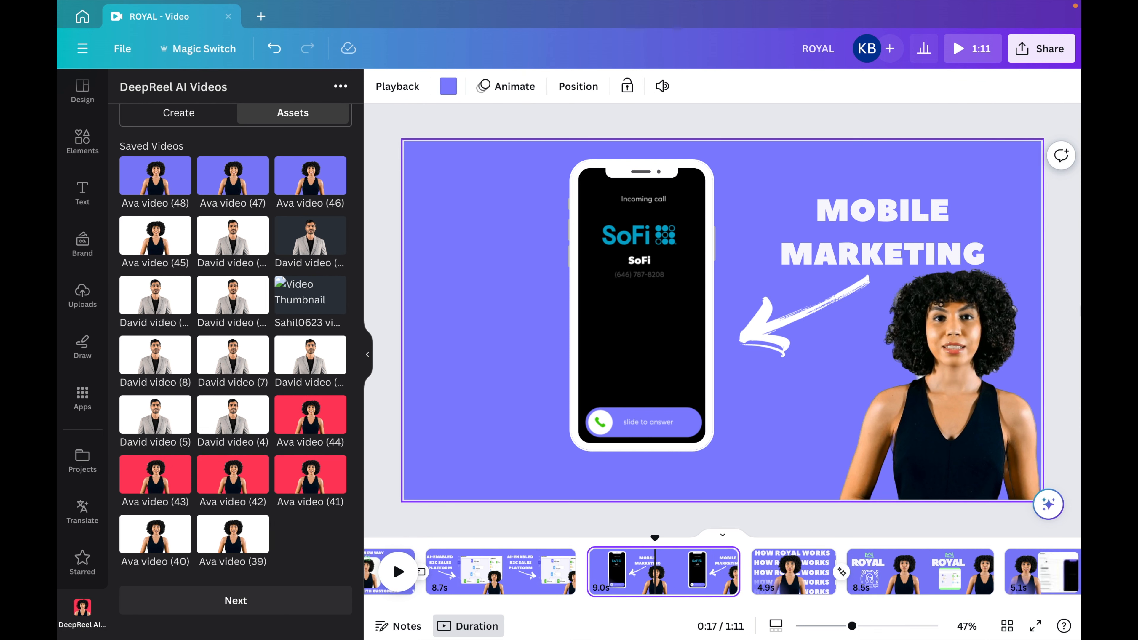
Add Ava video (48) to the Mobile Marketing page and trim off its beginning, keeping the final 1.5 s.
click(179, 174)
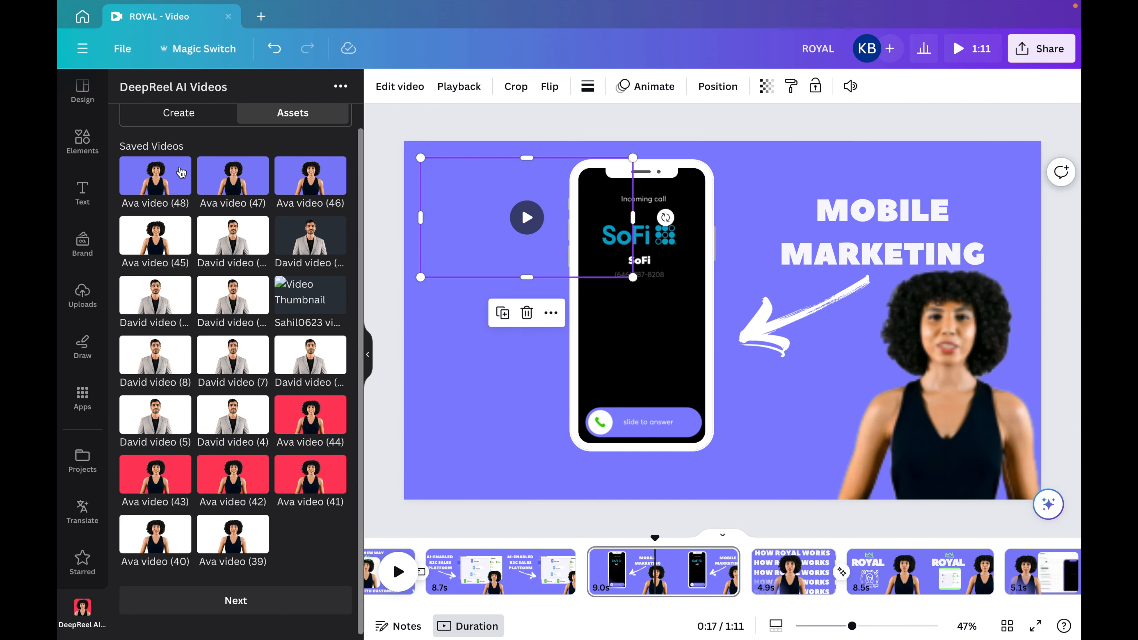
click(450, 91)
drag(444, 87, 903, 90)
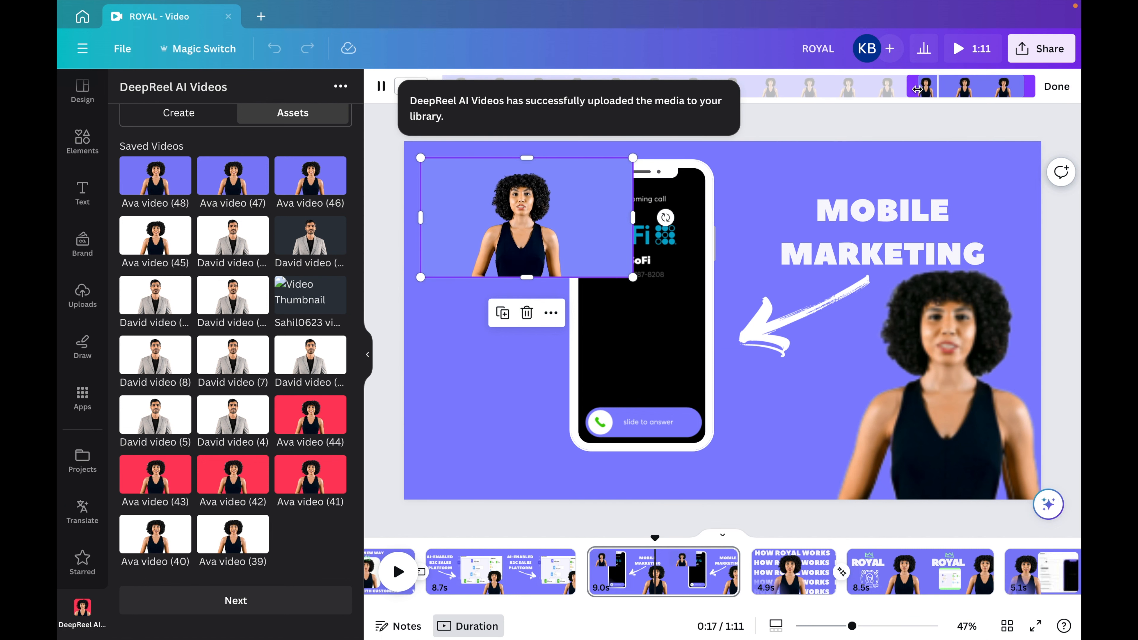
Apply Background Remover to the Mobile Marketing page's Spanish clip and enlarge it over the existing presenter.
click(401, 77)
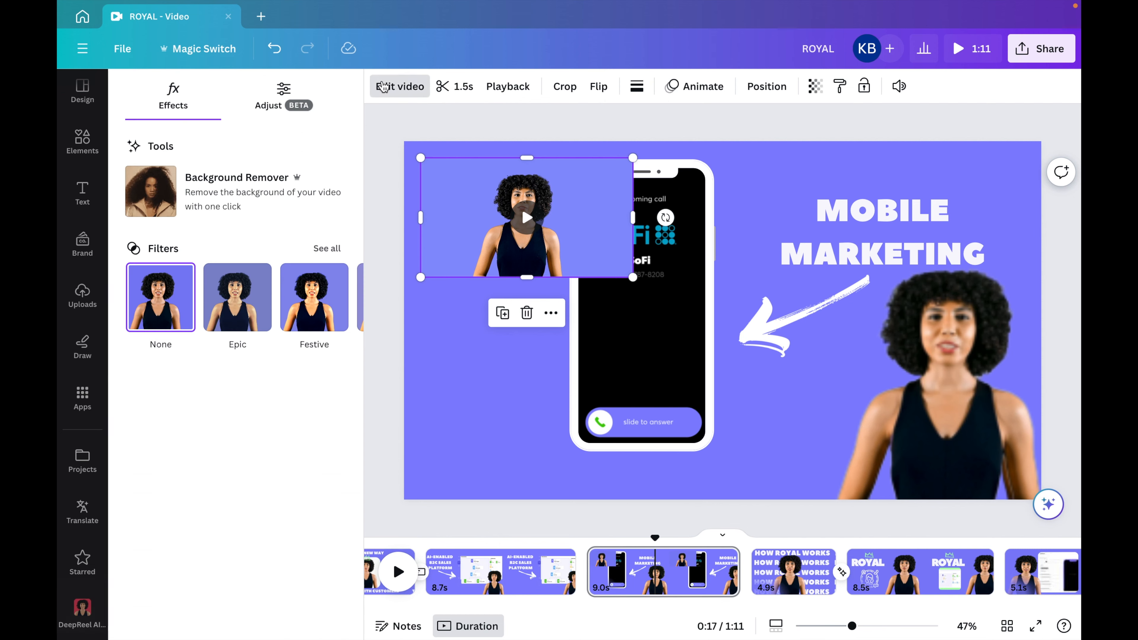
click(237, 180)
drag(645, 281, 847, 398)
drag(633, 231, 805, 296)
drag(1021, 224, 958, 217)
drag(784, 263, 652, 240)
drag(1042, 203, 1067, 194)
drag(573, 193, 537, 174)
drag(819, 263, 981, 291)
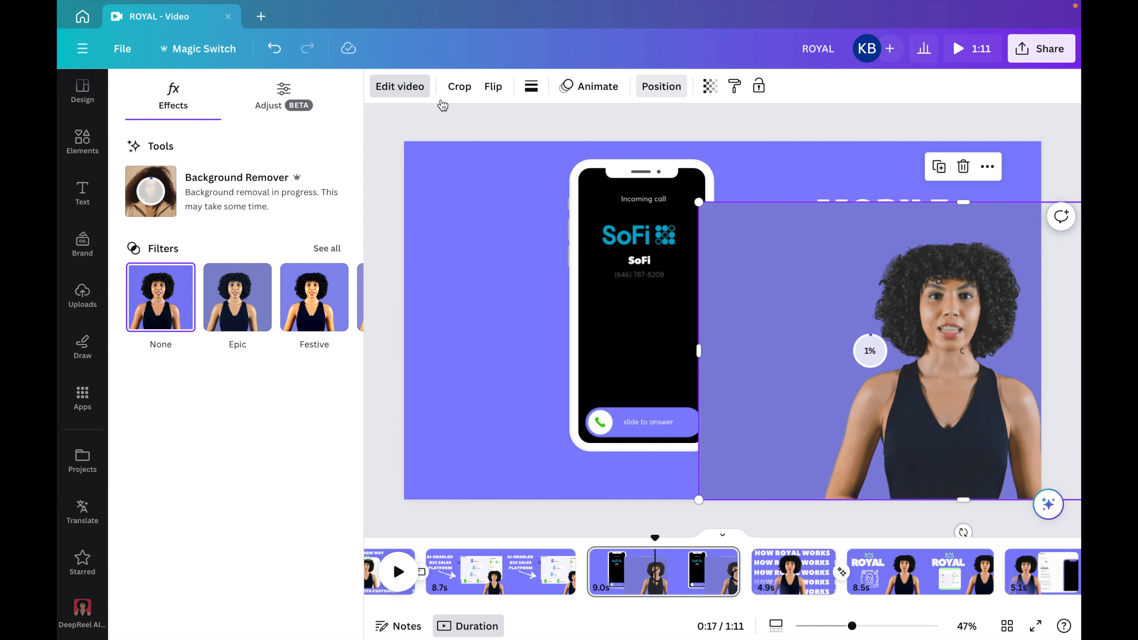
Delete the lower of the two old presenter layers on the Mobile Marketing page.
click(663, 87)
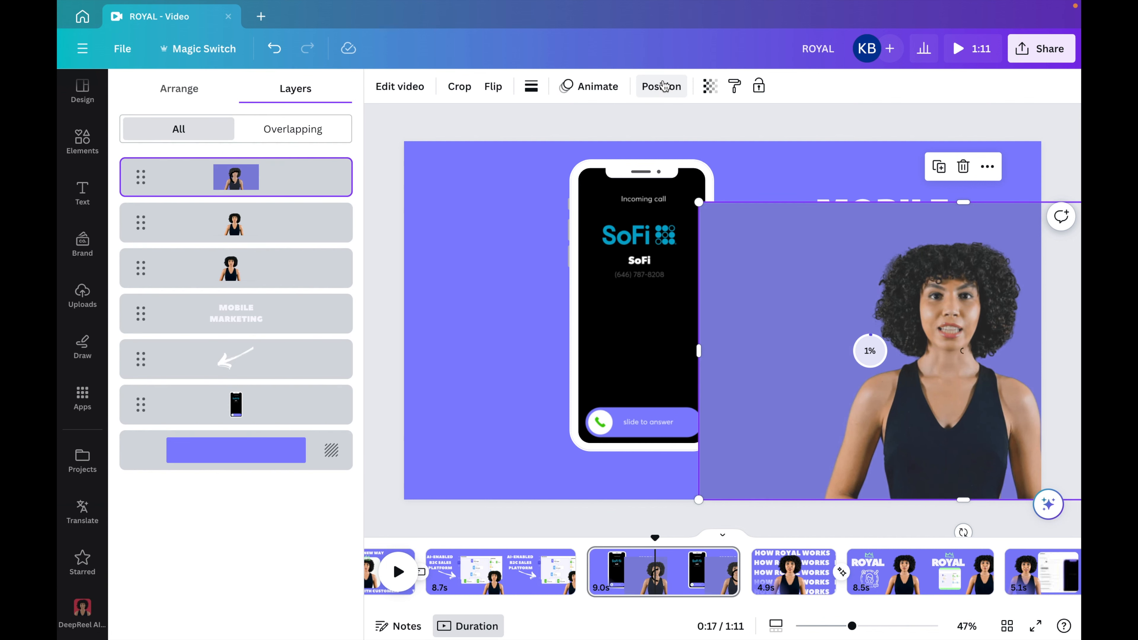
click(267, 273)
key(Delete)
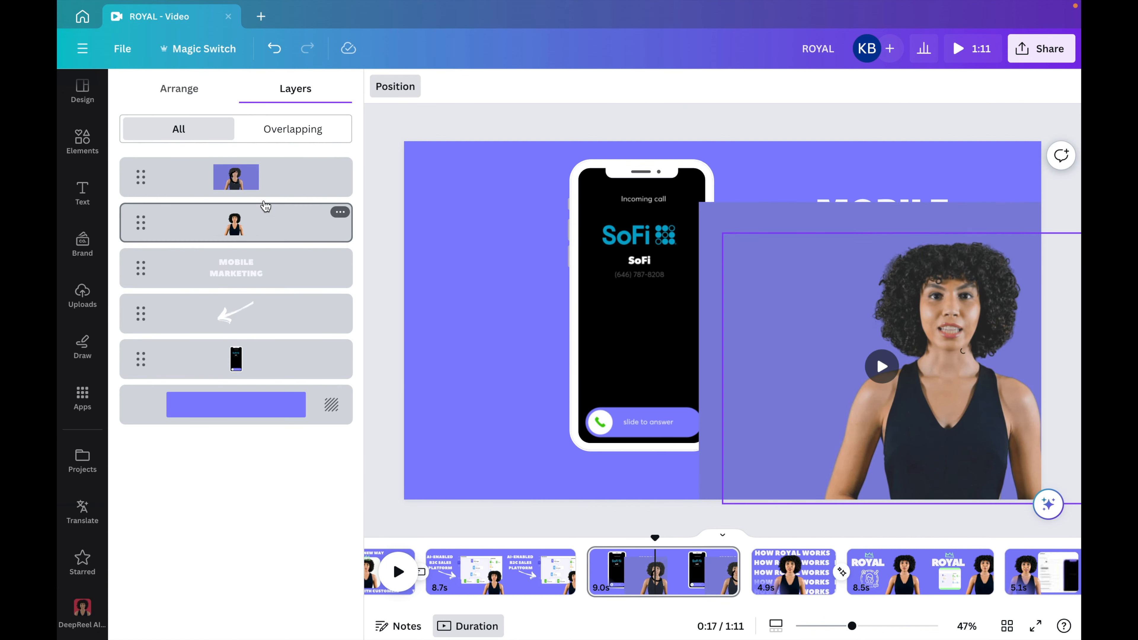
Match the Spanish clip's size and position to the remaining old presenter by reordering their layers, and delete the old presenter.
drag(275, 186, 275, 250)
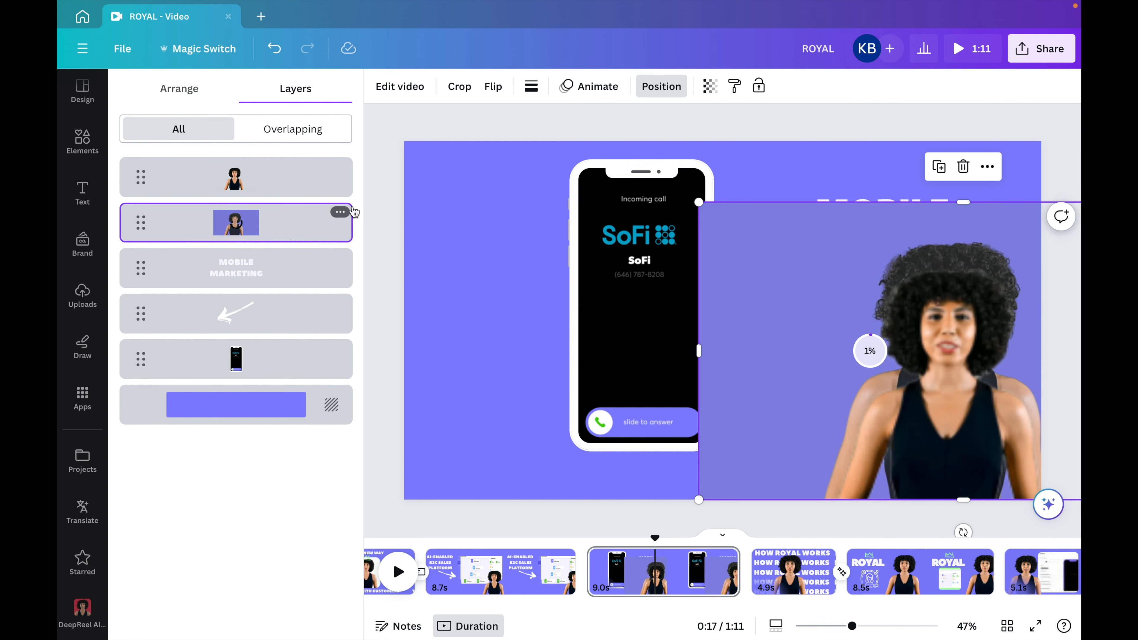
drag(696, 203, 750, 222)
drag(842, 246, 806, 241)
drag(270, 223, 233, 191)
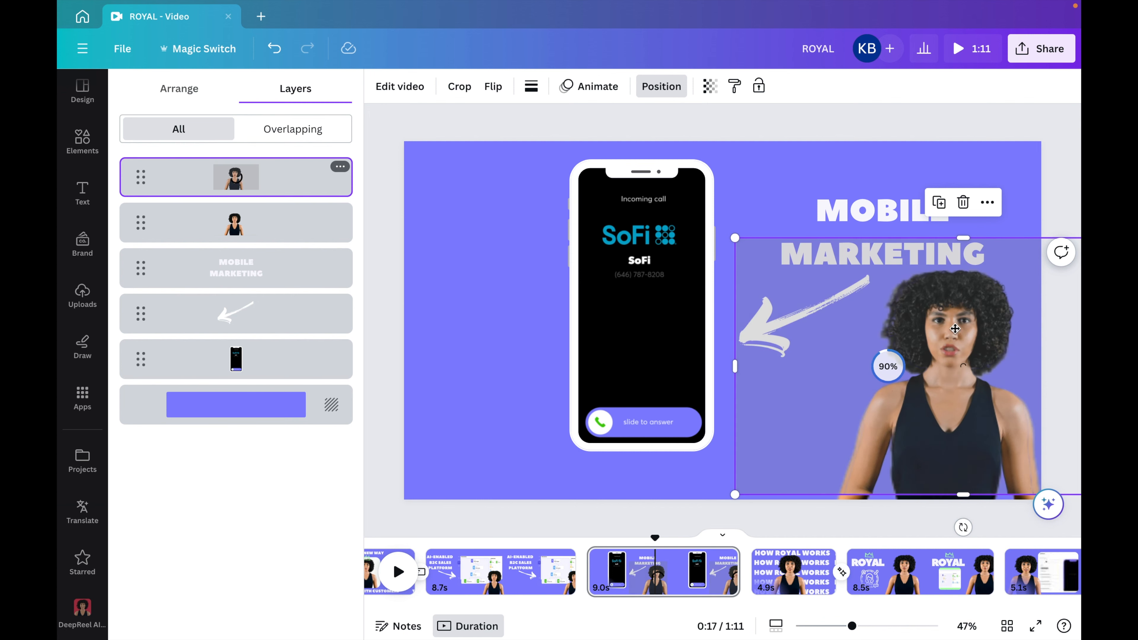
drag(725, 249, 717, 236)
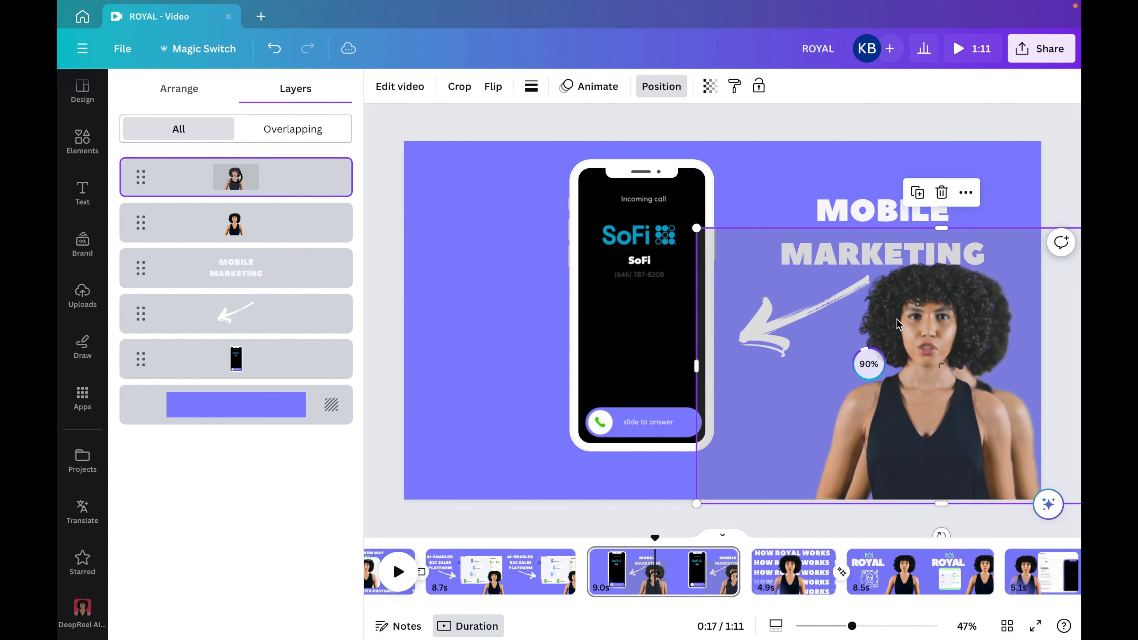
key(Delete)
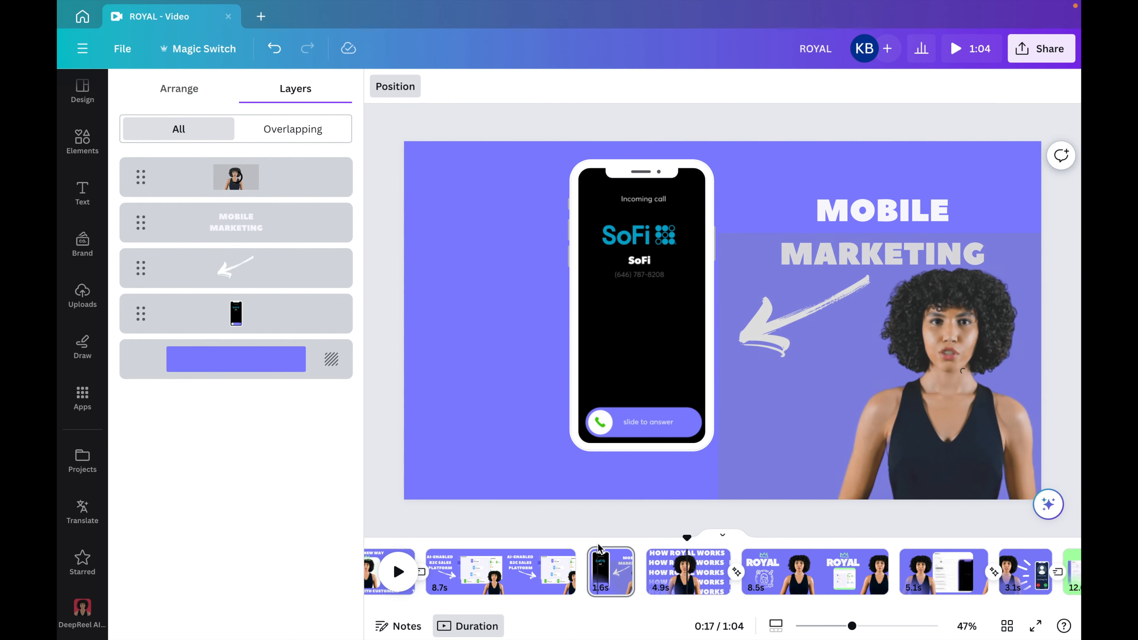
Add the purple-background Ava video (46) from the saved DeepReel assets to the How Royal Works page.
click(550, 560)
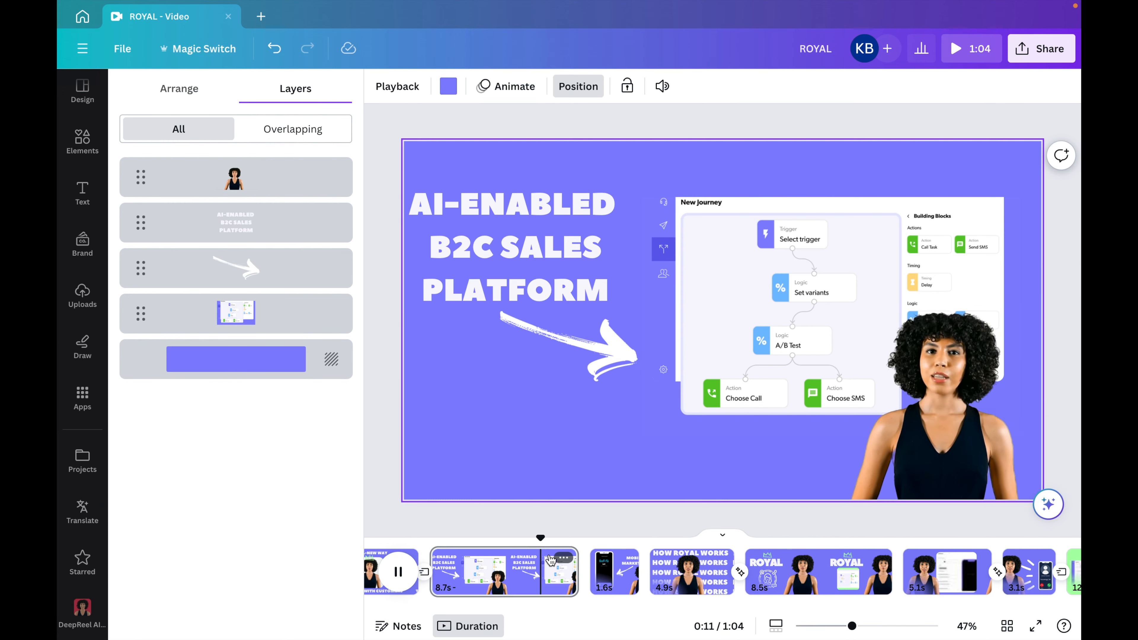
click(583, 305)
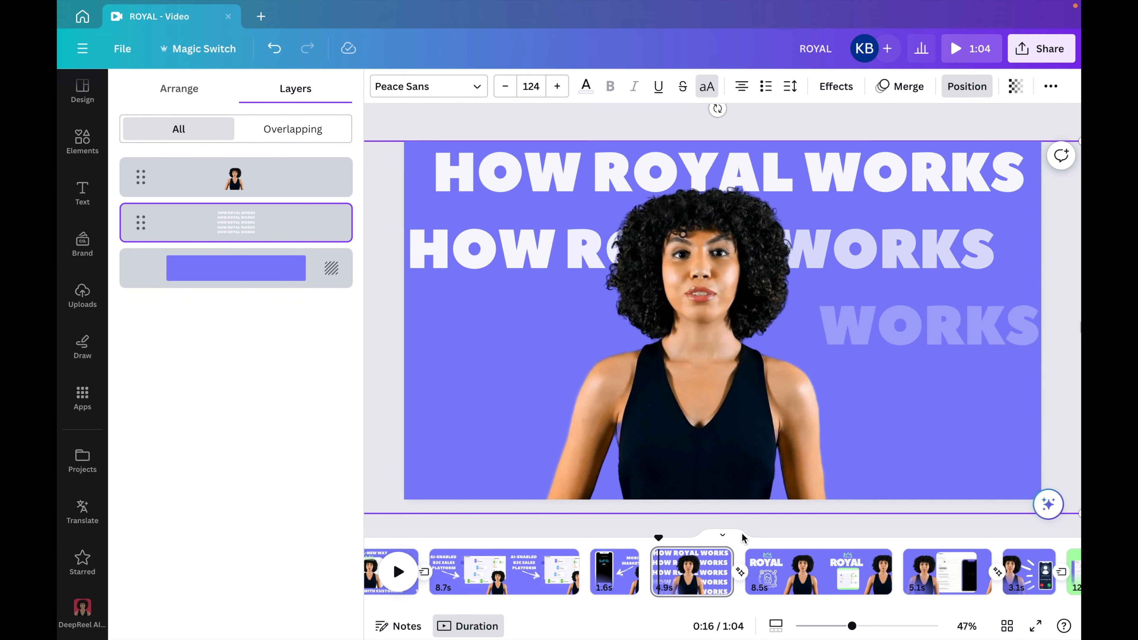
click(699, 359)
click(82, 609)
click(285, 129)
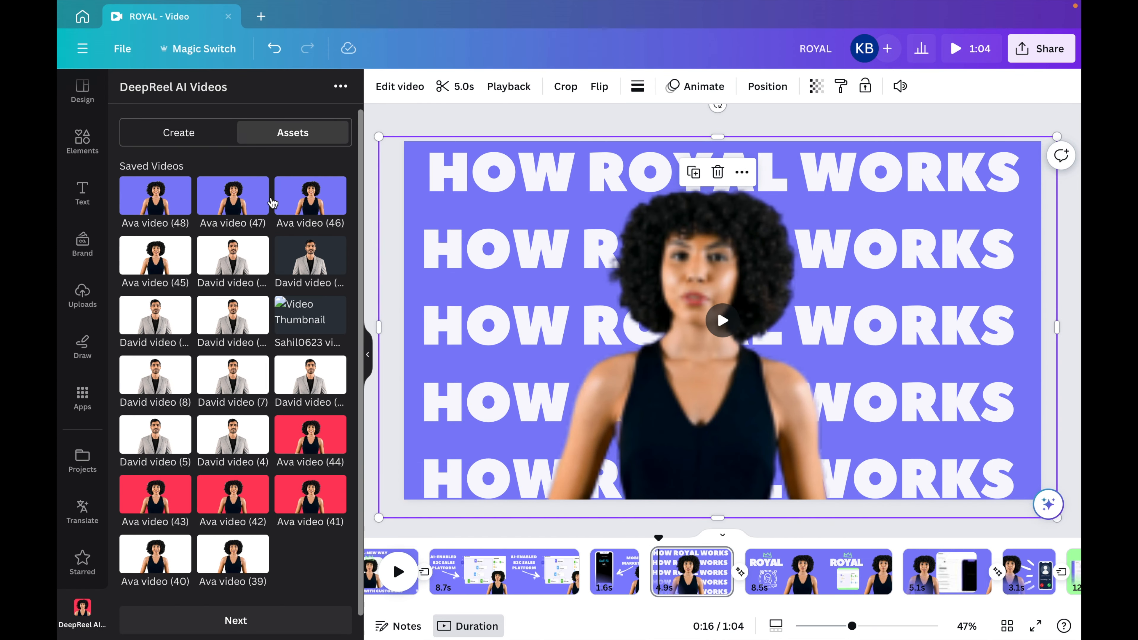
click(310, 199)
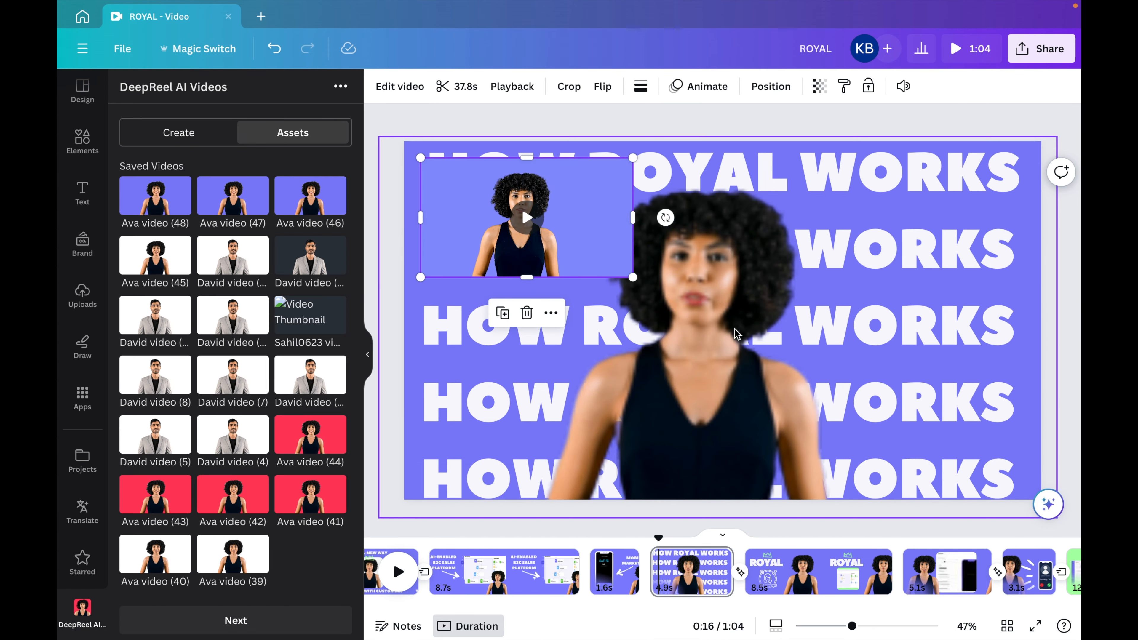
Compare the English and Spanish scripts for the passage spoken on the How Royal Works page.
scroll(936, 570, right, 12)
click(845, 570)
click(618, 285)
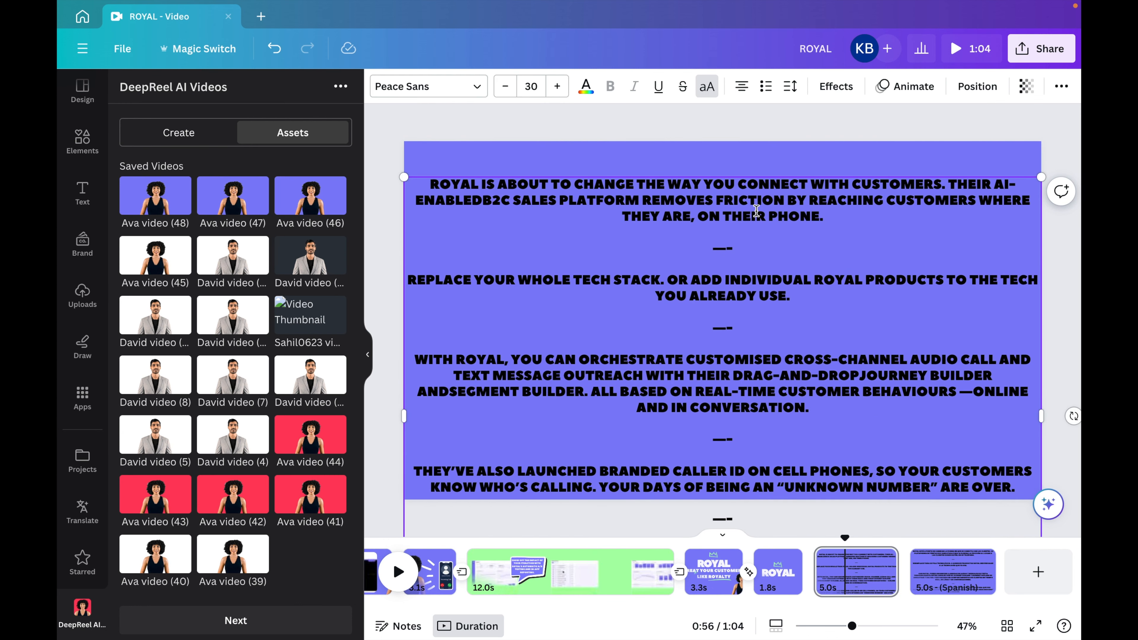
scroll(522, 586, left, 12)
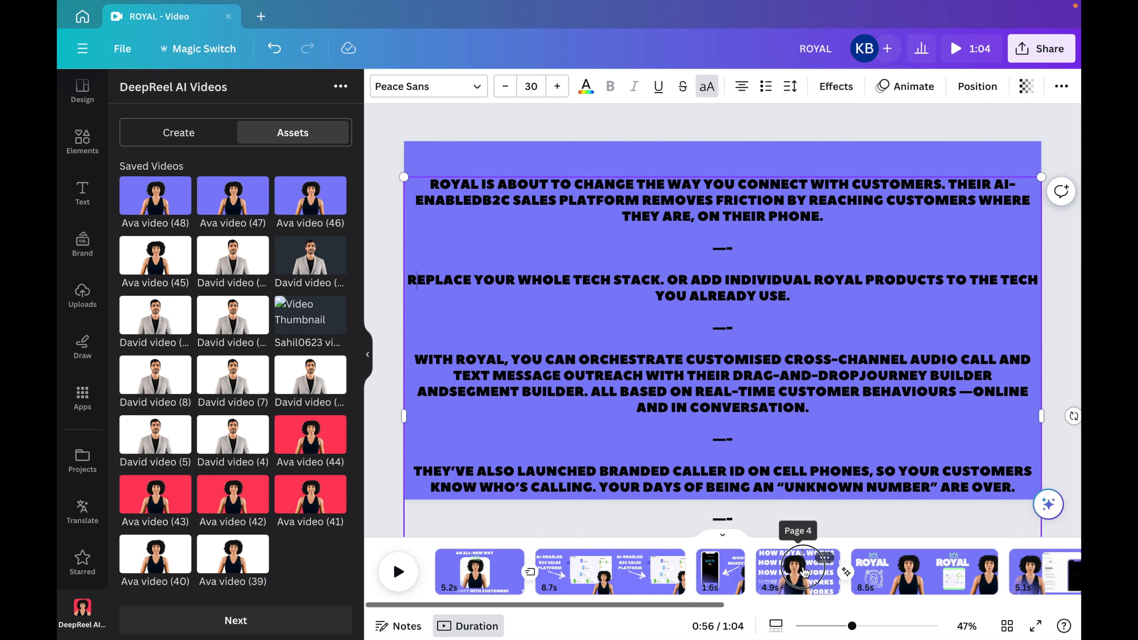
click(794, 574)
scroll(935, 591, right, 12)
click(927, 566)
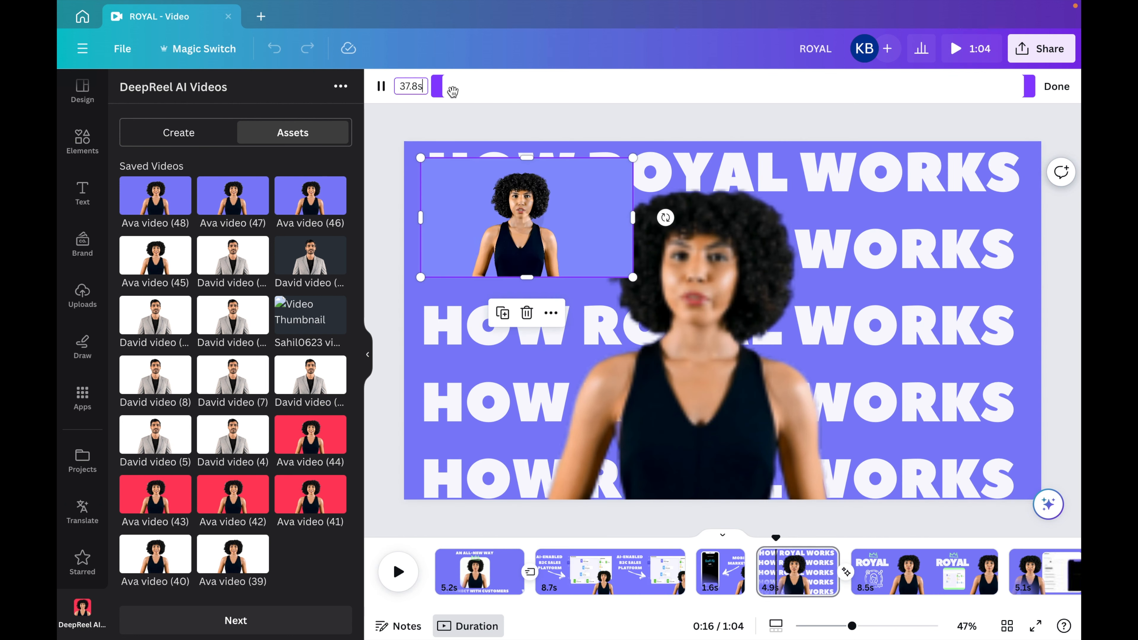
Trim the How Royal Works clip to about its first 9 s and enlarge it over the presenter with its background removed.
drag(1030, 86, 578, 88)
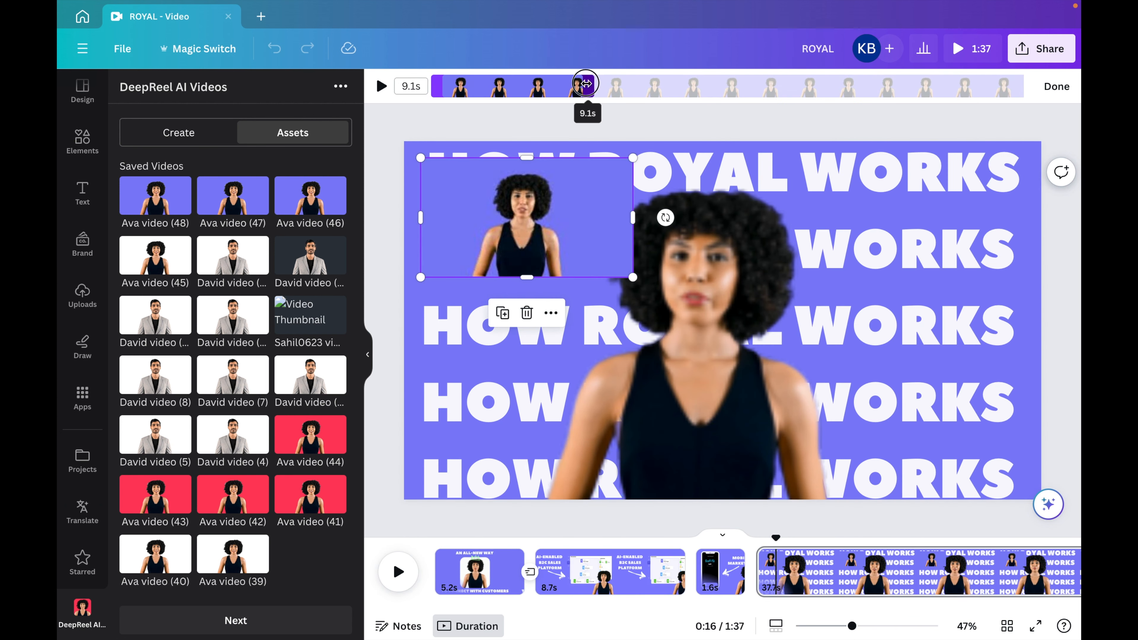
click(1056, 86)
drag(841, 395, 1046, 510)
drag(421, 158, 391, 142)
Align the Spanish clip with the old presenter on the How Royal Works page using the layer order, and delete the old presenter.
click(661, 86)
drag(244, 177, 246, 242)
drag(498, 223, 501, 224)
drag(246, 223, 251, 175)
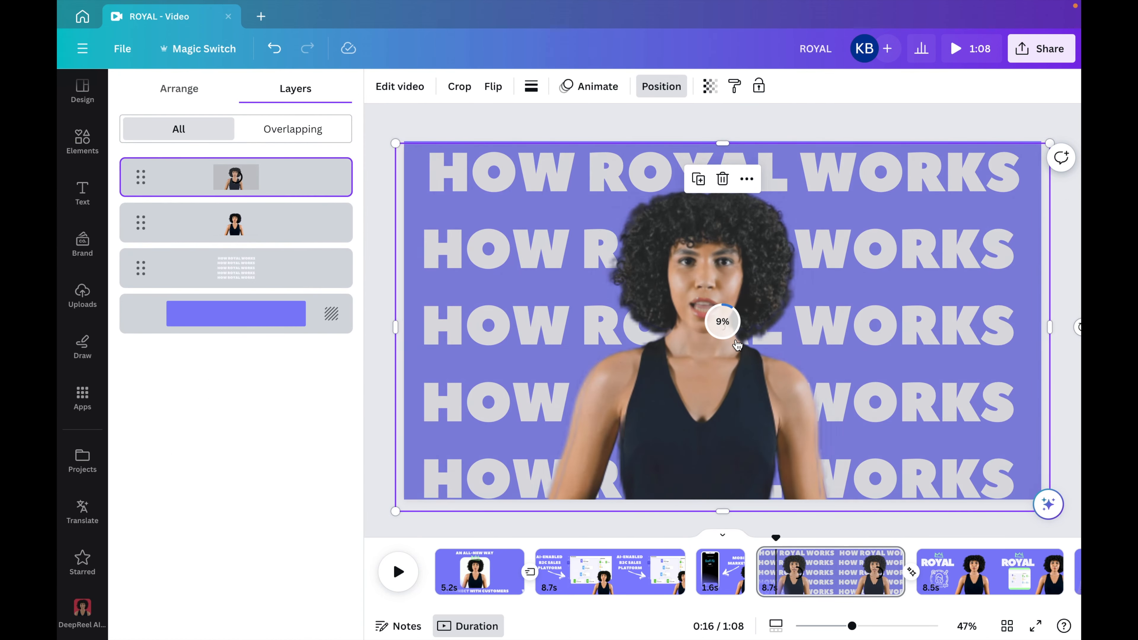
click(300, 231)
key(Delete)
drag(783, 462, 792, 462)
Compare the English and Spanish scripts for the passage spoken on the fifth page with the ROYAL crown title.
click(925, 572)
scroll(925, 572, right, 15)
click(951, 572)
scroll(951, 572, left, 15)
click(966, 572)
click(795, 323)
drag(567, 482, 1015, 482)
scroll(897, 576, right, 15)
click(897, 575)
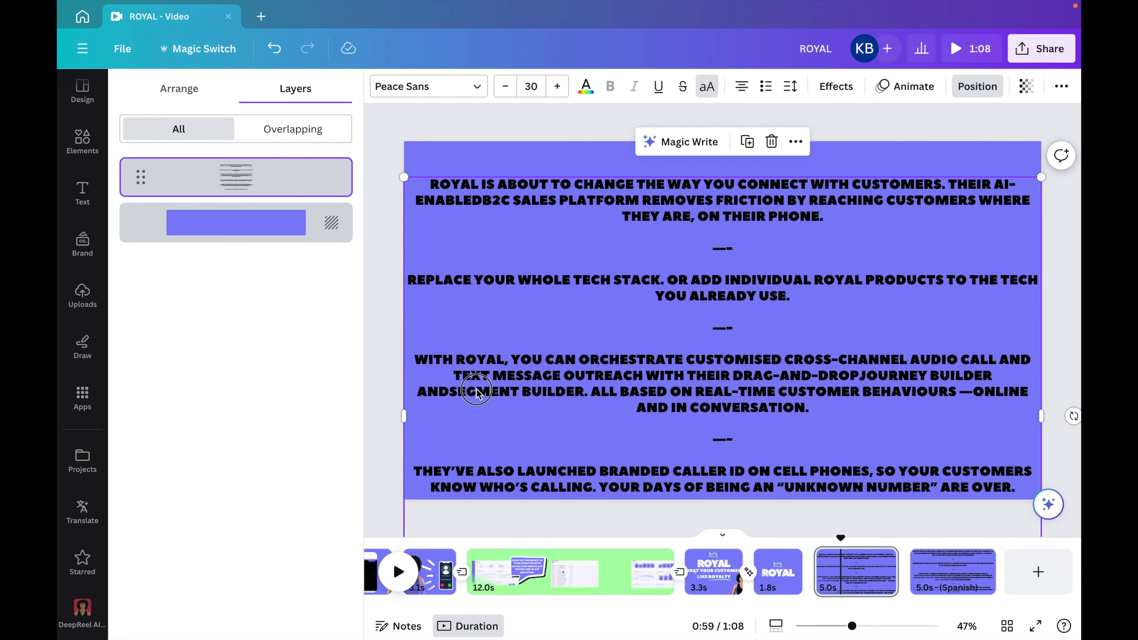
click(951, 572)
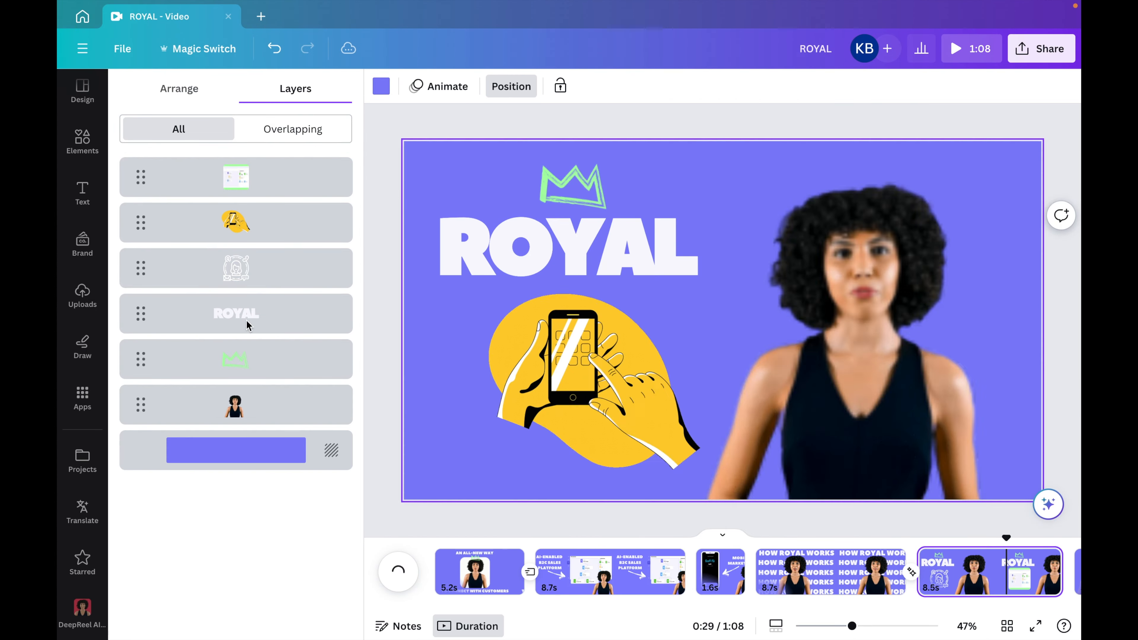
Paste the Spanish clip onto the fifth page, layered directly above the old presenter and aligned over her.
key(ctrl+v)
drag(261, 178, 260, 405)
drag(717, 327, 855, 321)
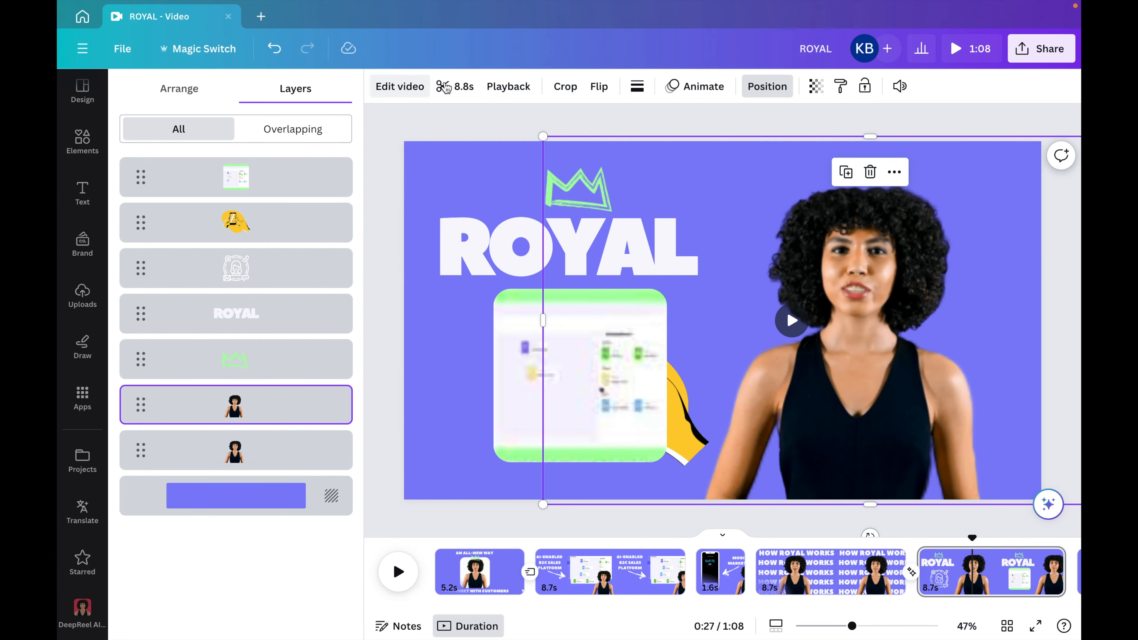
Move the fifth page clip's trim to a later 16.0 s range and check the scripts for the matching passage.
click(454, 86)
drag(730, 86, 838, 86)
scroll(951, 572, right, 15)
click(951, 572)
scroll(887, 566, left, 15)
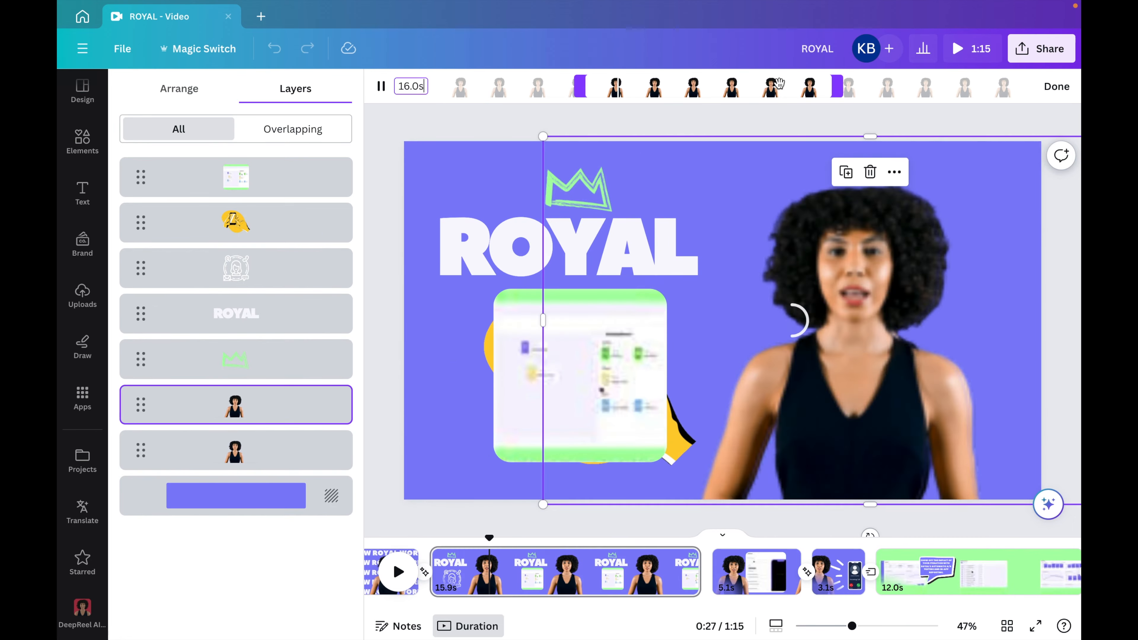
click(556, 579)
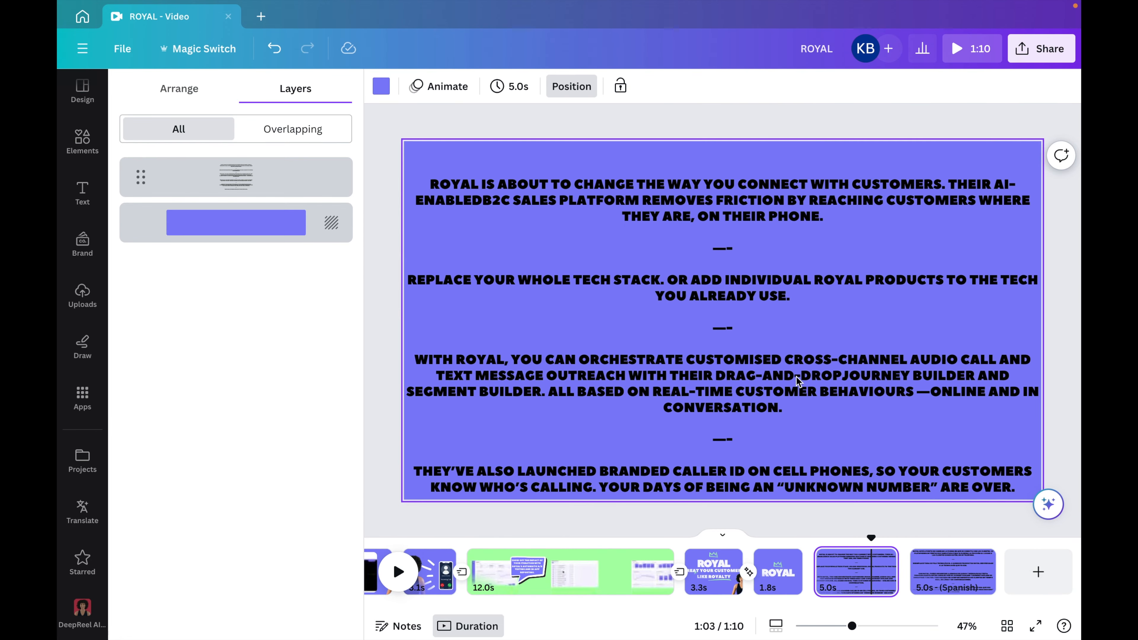
click(710, 455)
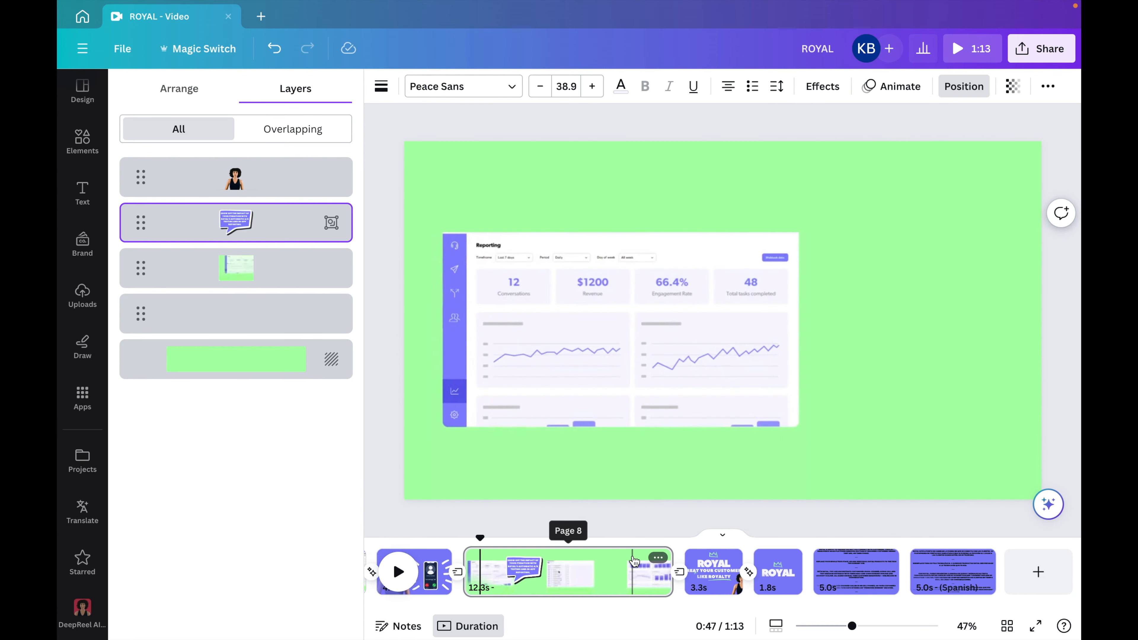
Inspect the presenter clips and their layers on the green reporting page, page 8, including the hidden 7.3 s clip.
click(481, 537)
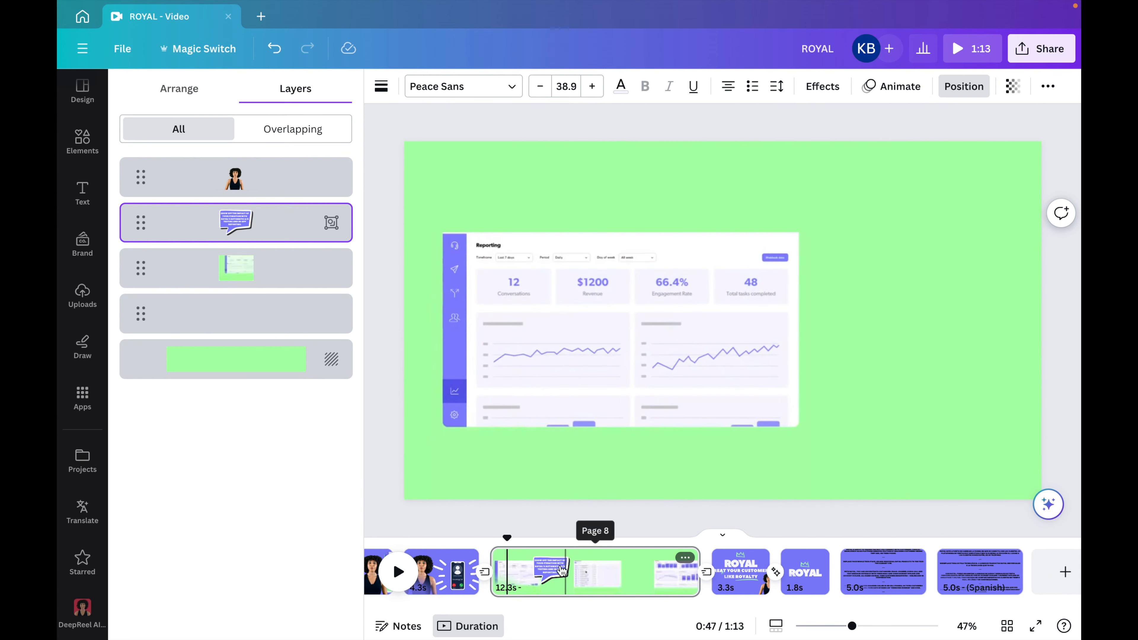
click(864, 274)
click(276, 317)
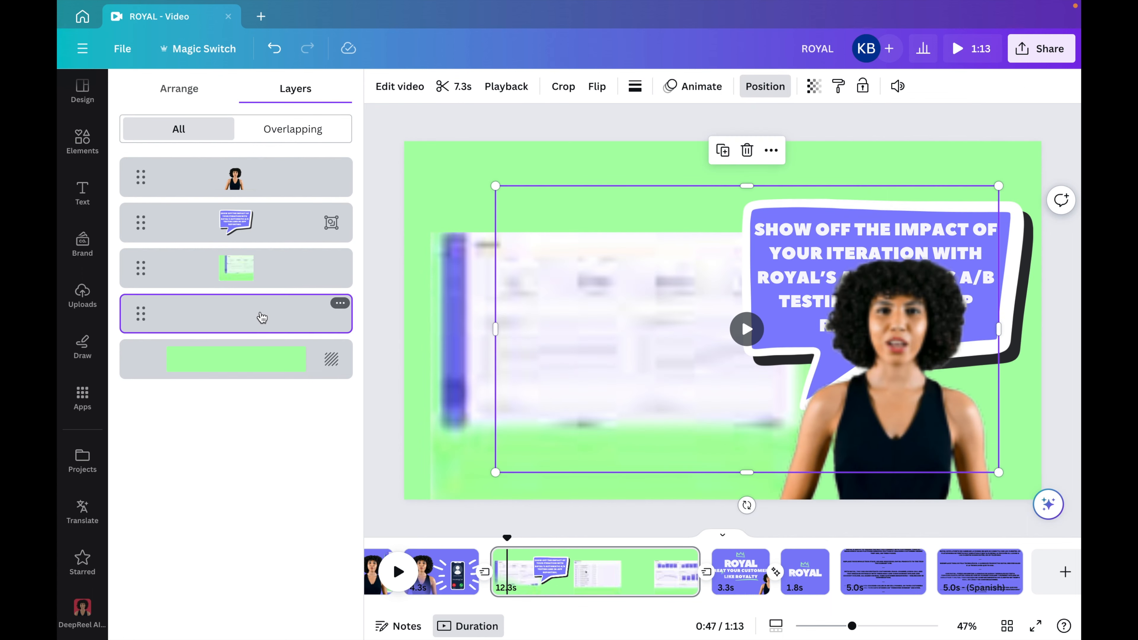
click(262, 178)
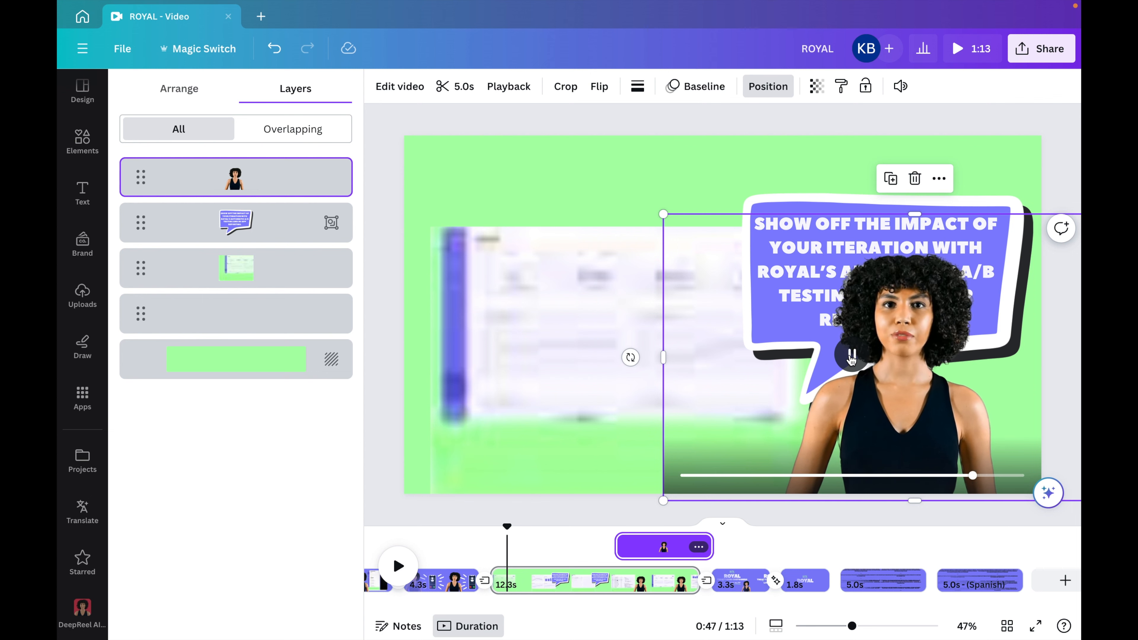
Add the Spanish Ava clip from the saved DeepReel videos to the green reporting page with background removal.
click(82, 610)
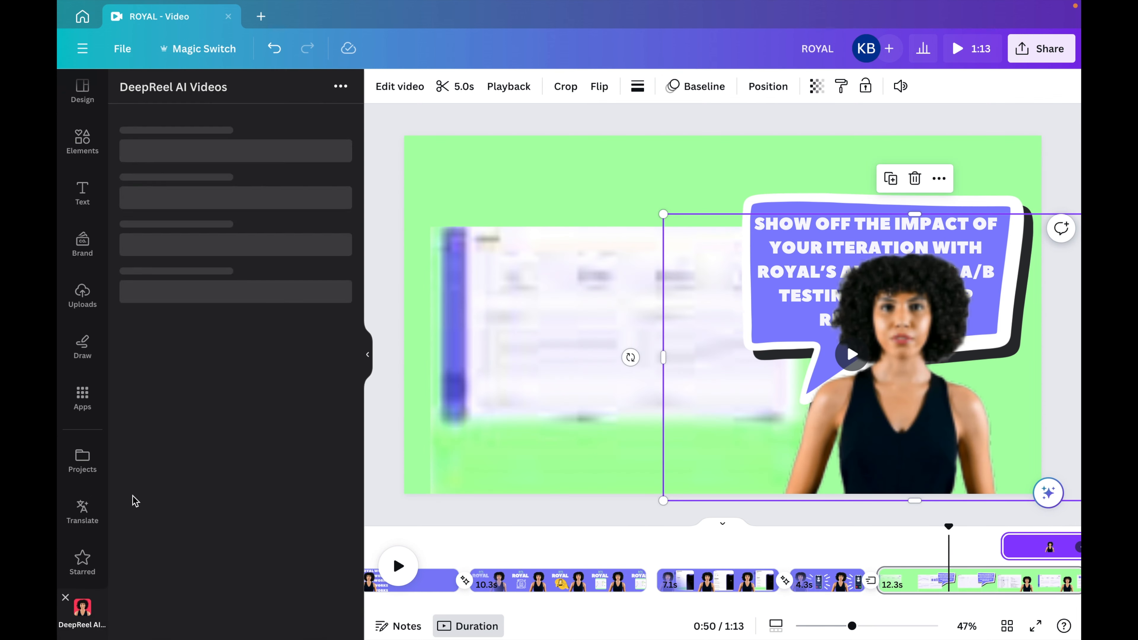
click(285, 135)
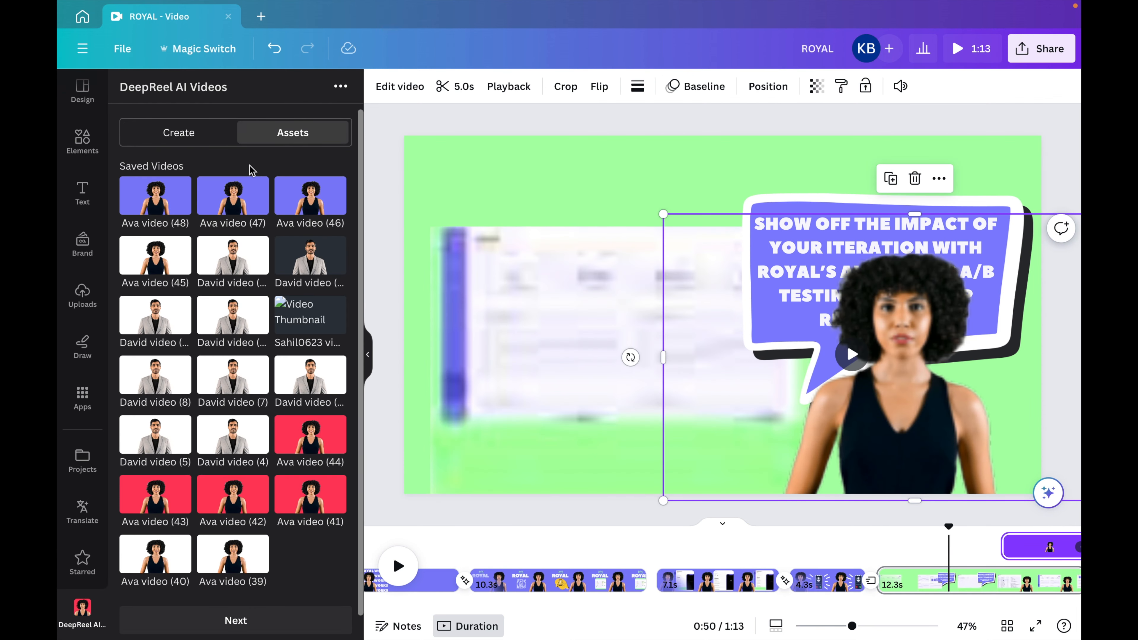
click(621, 188)
drag(732, 547, 854, 548)
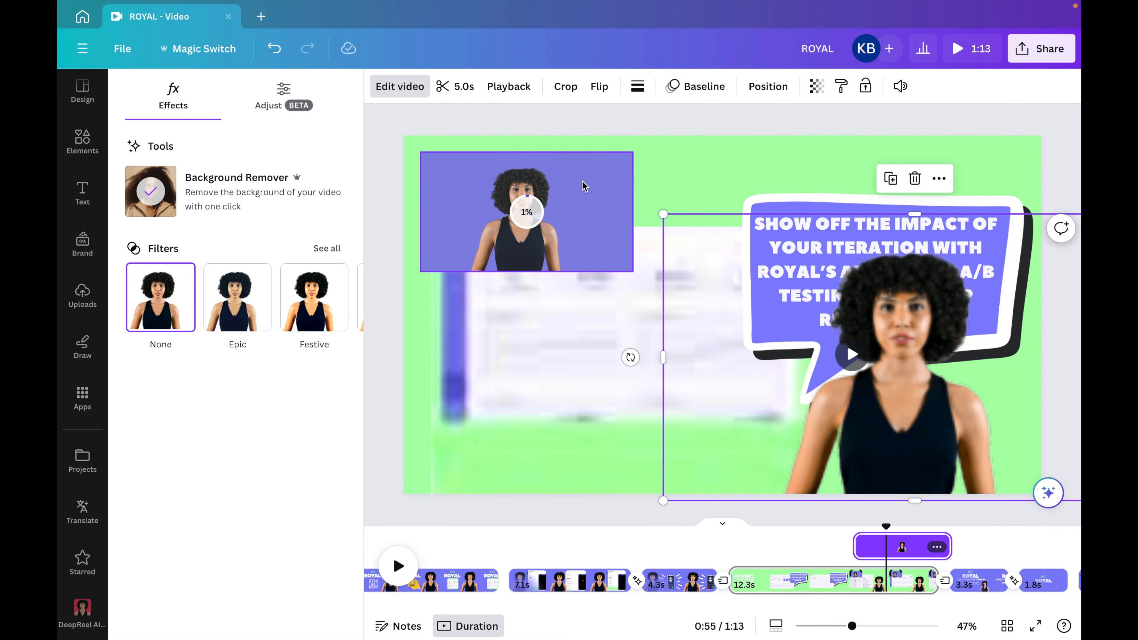
Enlarge the new Ava clip, align it over the old presenter beside the speech bubble, and delete the old presenter.
drag(633, 152, 788, 79)
drag(453, 276, 681, 466)
drag(679, 248, 658, 241)
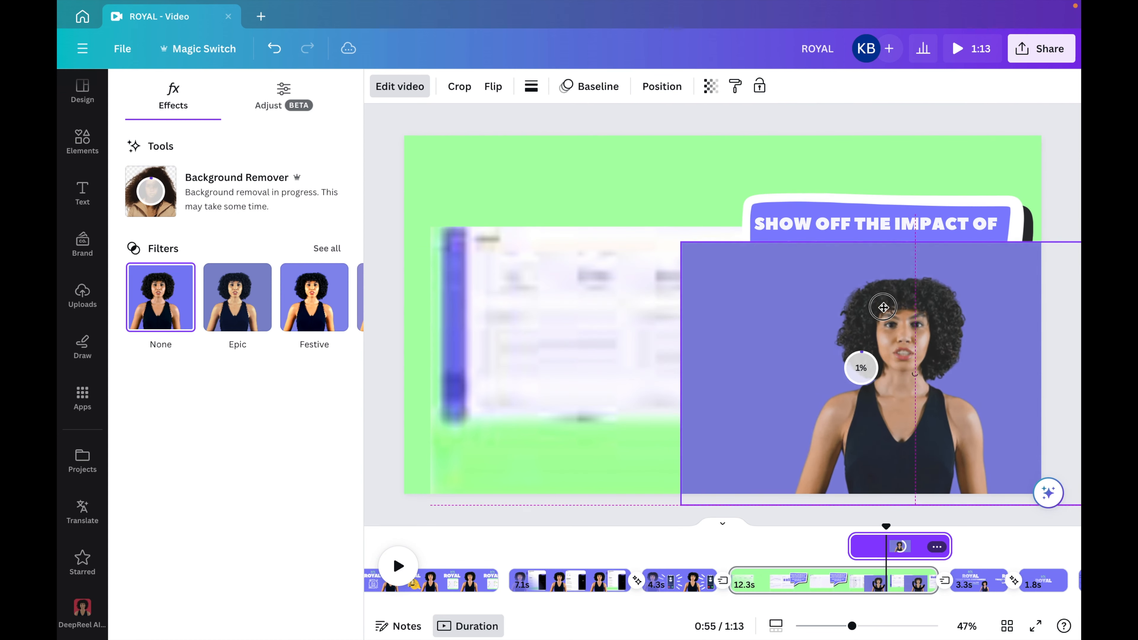
click(662, 86)
click(241, 224)
key(Delete)
Duplicate the Ava clip, layer it directly above the hidden opening presenter clip, and move it to the start of the green page.
click(228, 314)
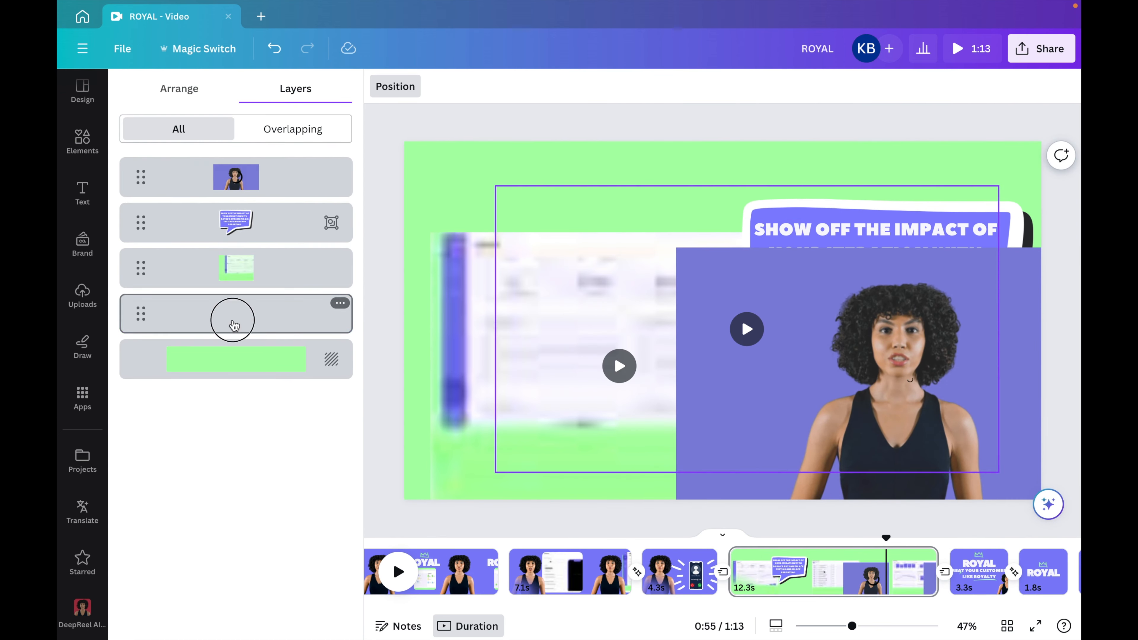
click(772, 144)
click(846, 356)
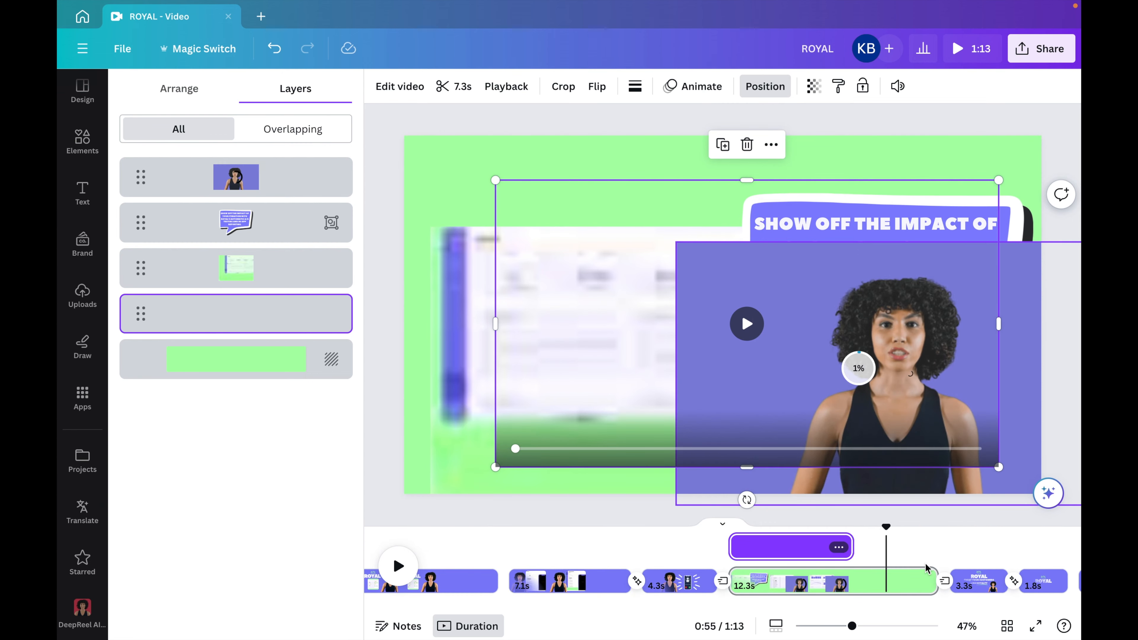
click(842, 251)
click(881, 210)
click(711, 86)
drag(246, 186, 244, 314)
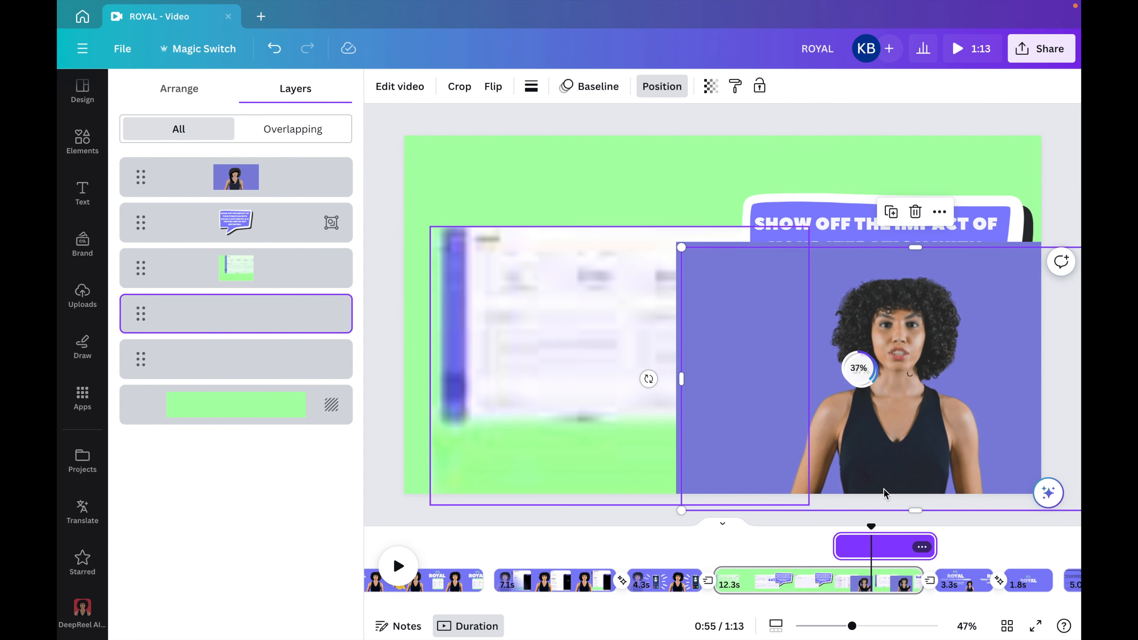
drag(883, 547, 762, 546)
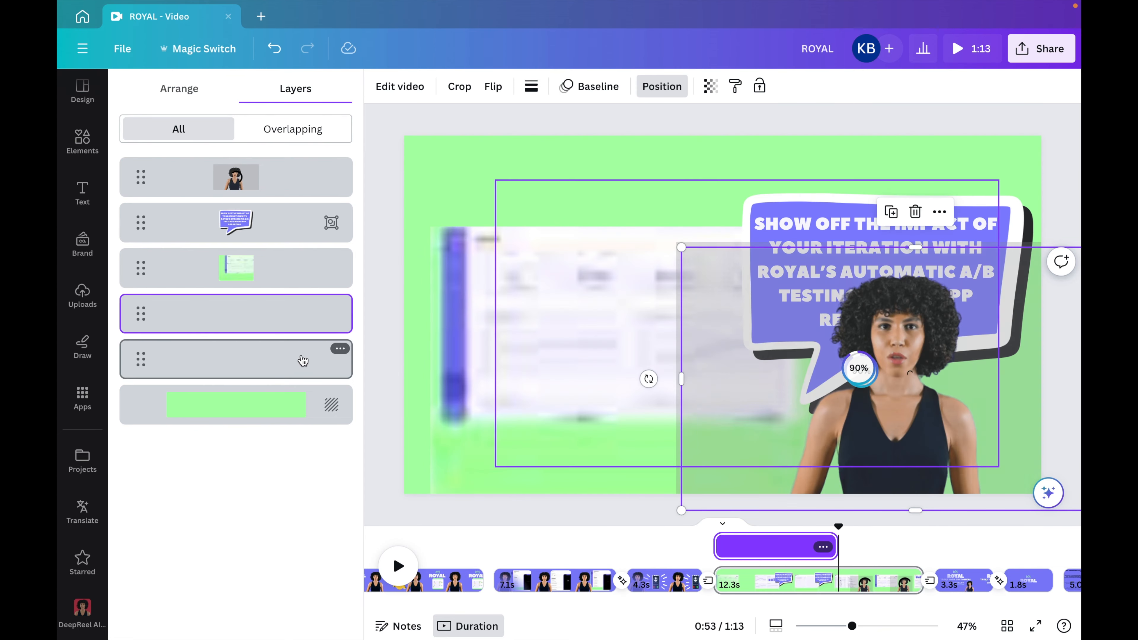
Replace the old opening presenter clip on the green page with the duplicate, and trim the duplicate to the passage spoken there.
click(399, 86)
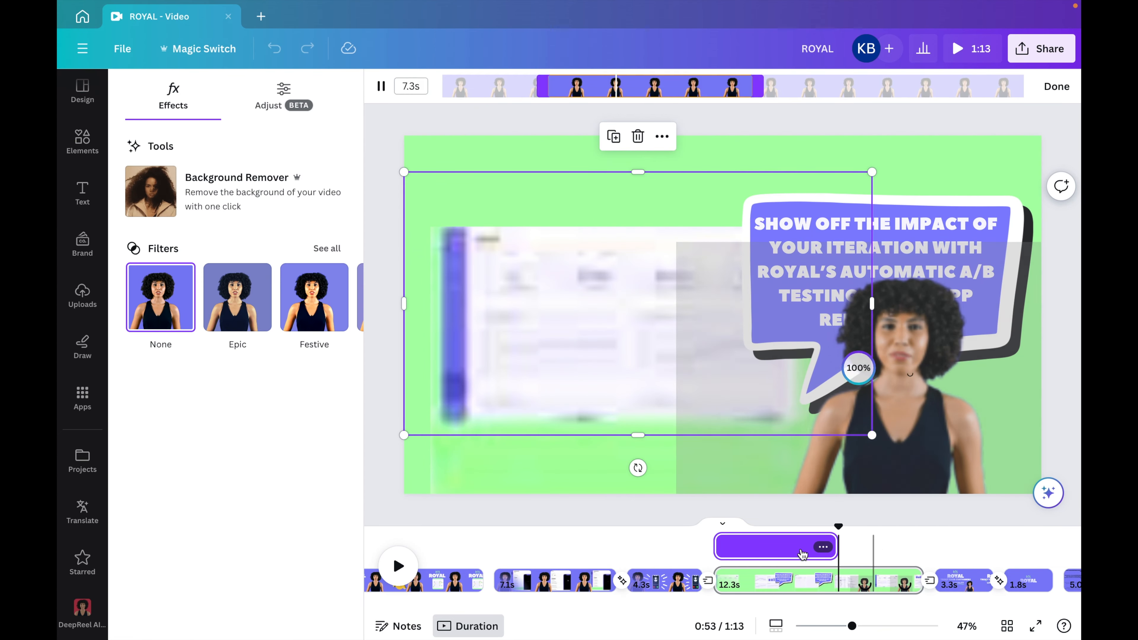
key(Escape)
click(765, 86)
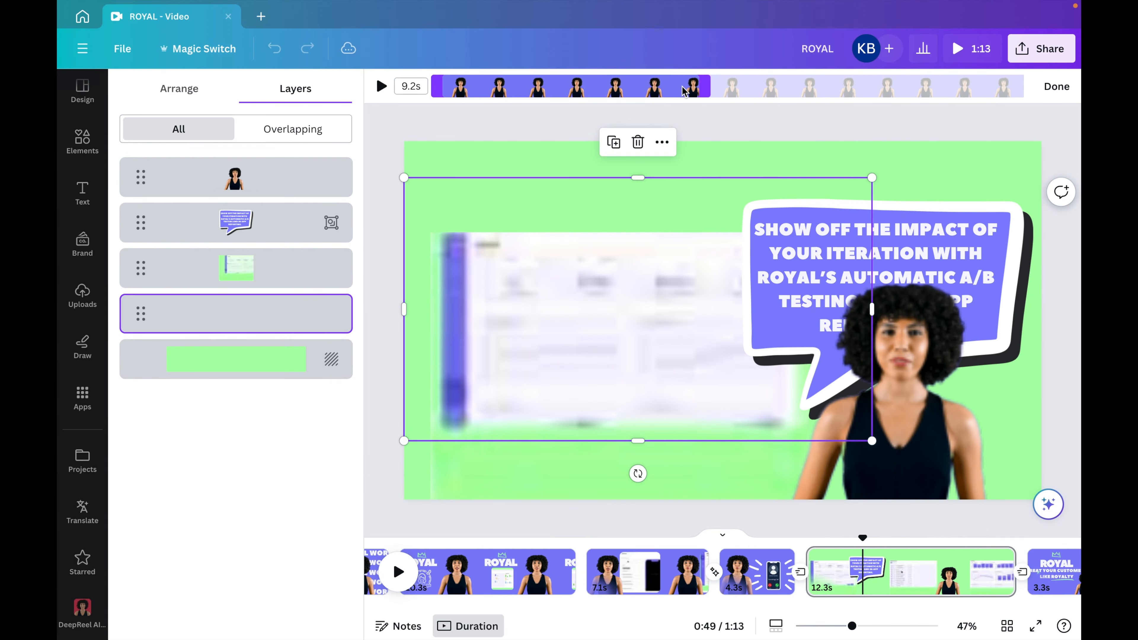
click(1057, 86)
Play back the green page and trim its second presenter clip to 9.1 s.
click(802, 547)
key(space)
click(935, 572)
click(689, 214)
drag(994, 544, 958, 576)
click(911, 397)
click(901, 385)
click(455, 86)
click(1046, 86)
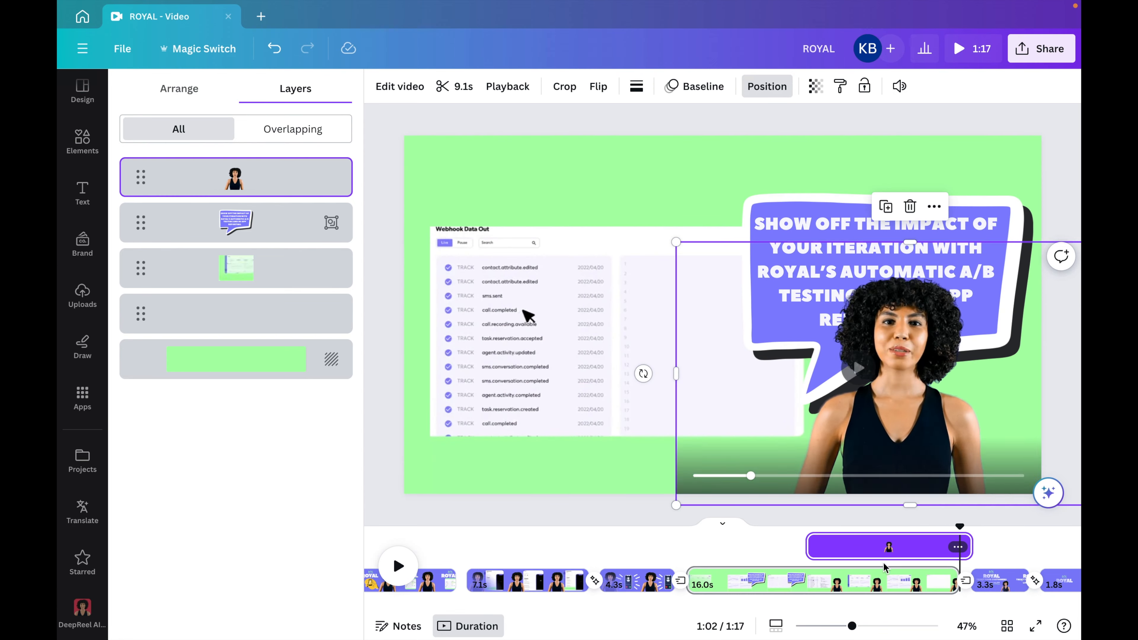
Replay the green page and shorten the end of the second presenter clip's trim slightly.
click(785, 270)
click(560, 323)
click(399, 566)
click(885, 386)
drag(842, 547, 881, 547)
click(454, 86)
drag(750, 87, 728, 88)
click(1057, 86)
Play back the green page and shorten the speech bubble's time on screen.
drag(881, 575, 892, 544)
key(space)
scroll(892, 544, right, 5)
drag(663, 544, 586, 543)
click(448, 547)
key(space)
click(874, 269)
click(437, 548)
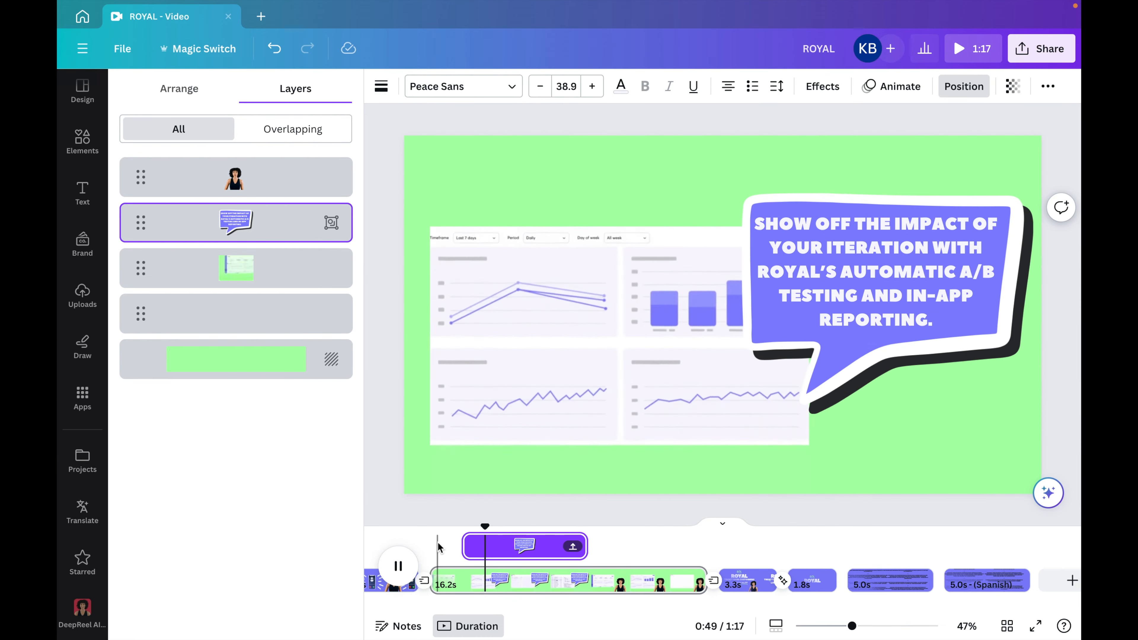
Extend the speech bubble from the start to the end of the green page, and set the page duration to 15.8 s.
scroll(438, 548, left, 2)
drag(507, 546, 462, 542)
key(space)
key(space)
drag(631, 544, 740, 570)
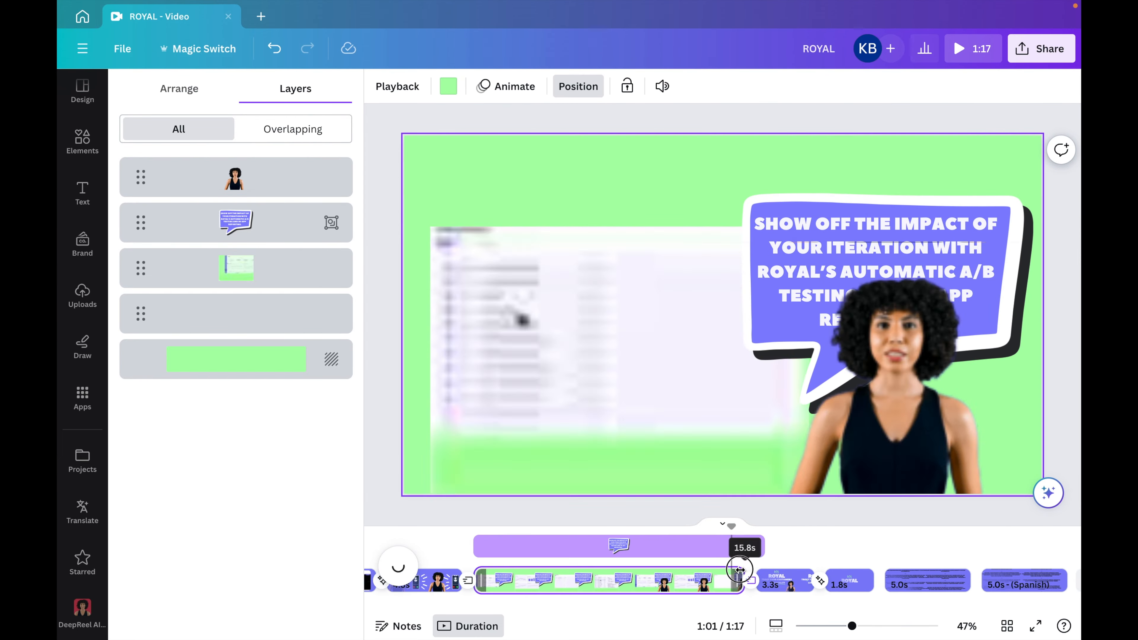
Compare the English and Spanish scripts for the closing line spoken on the Treat Your Customers Like Royalty page.
click(769, 579)
click(724, 248)
shift+click(724, 329)
click(935, 579)
drag(783, 451, 783, 361)
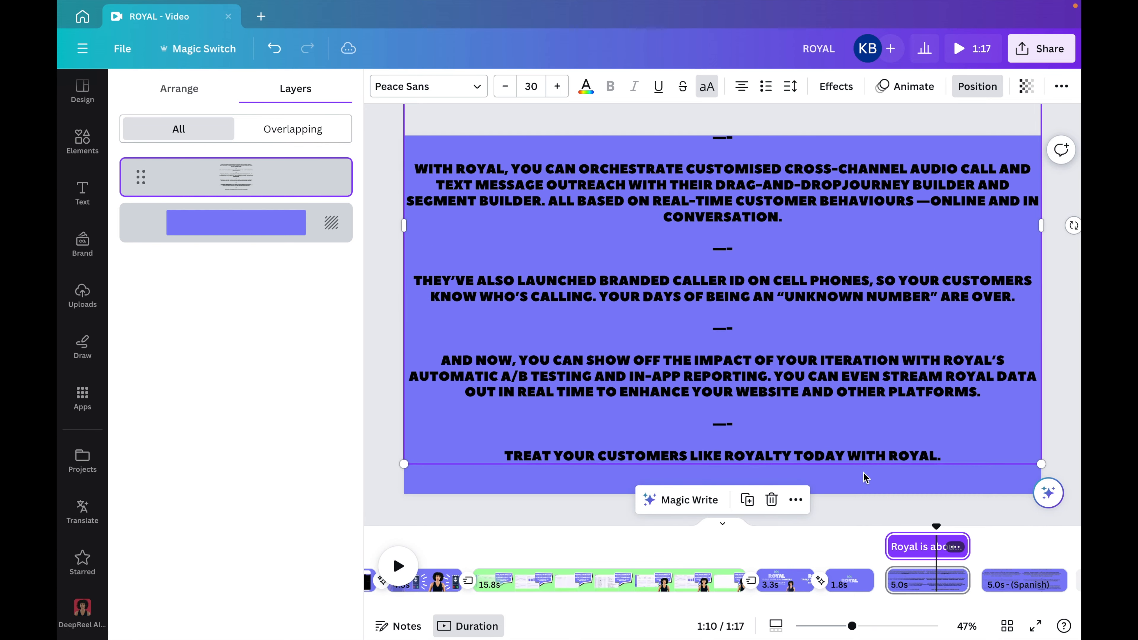
click(1024, 580)
drag(834, 332, 834, 272)
drag(791, 406, 788, 337)
Copy the Spanish presenter clip from the green page and paste it onto the Treat Your Customers Like Royalty page.
click(785, 579)
click(724, 248)
shift+click(724, 329)
shift+click(977, 449)
drag(768, 547, 757, 547)
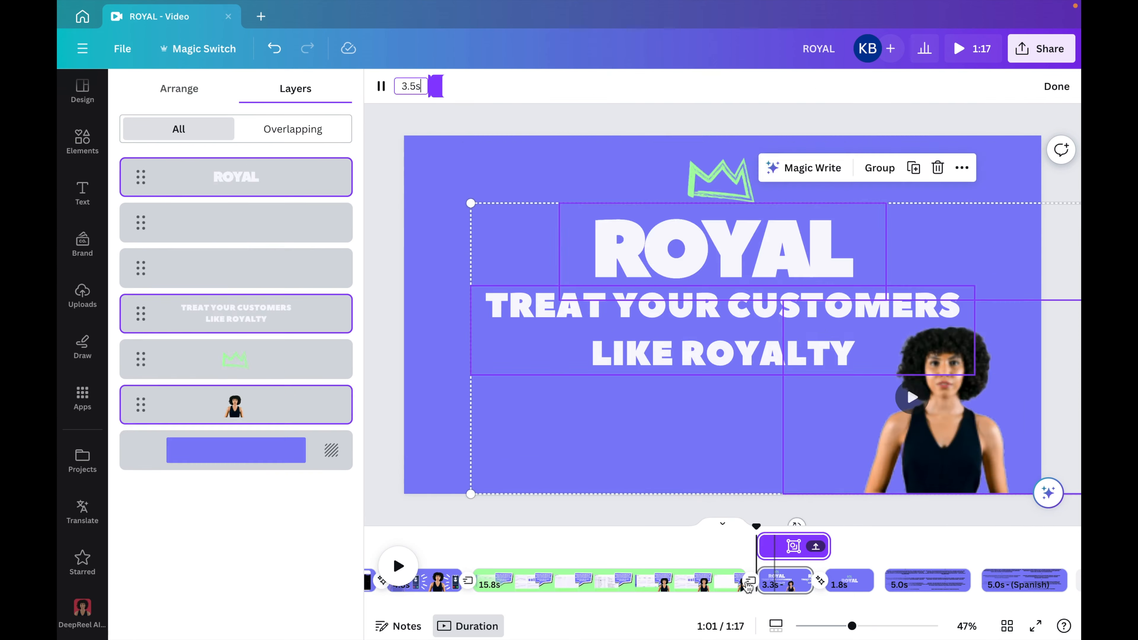
click(688, 580)
click(852, 269)
click(866, 473)
click(757, 583)
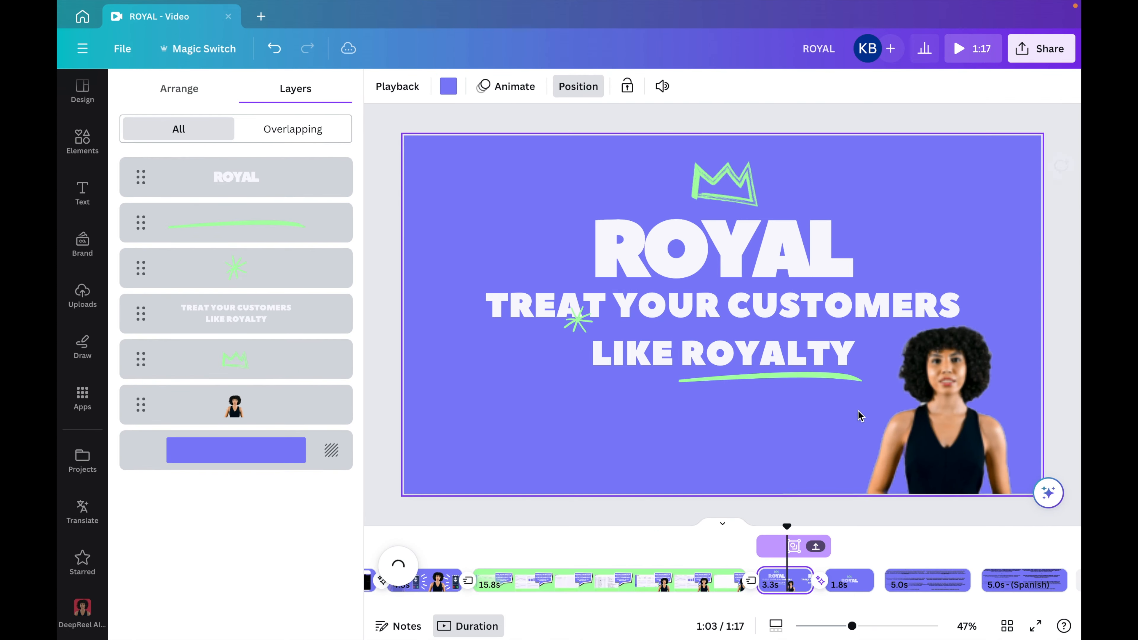
key(ctrl+v)
Shrink the pasted clip, align it over the old presenter beside the tagline, and delete the old presenter.
drag(676, 243, 789, 304)
drag(953, 348, 938, 369)
click(246, 449)
key(BackSpace)
Trim the new presenter clip on the Treat Your Customers Like Royalty page to 4.5 s for the closing line.
click(418, 91)
drag(879, 91, 896, 89)
click(1049, 91)
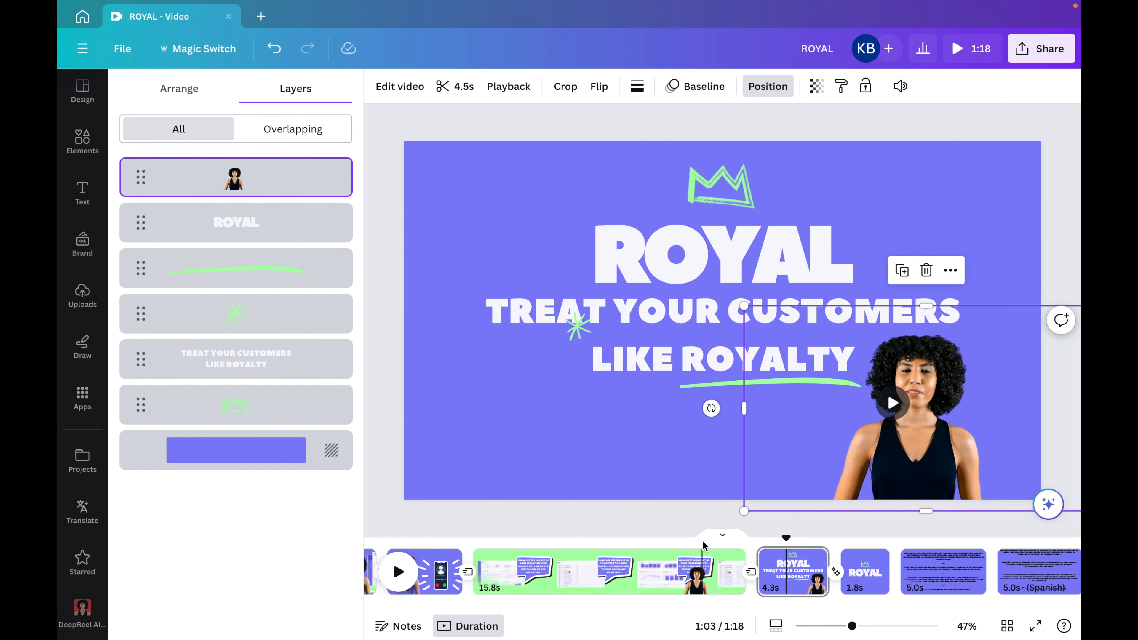
Play back the transition from the green page through the closing ROYAL pages.
click(726, 556)
key(space)
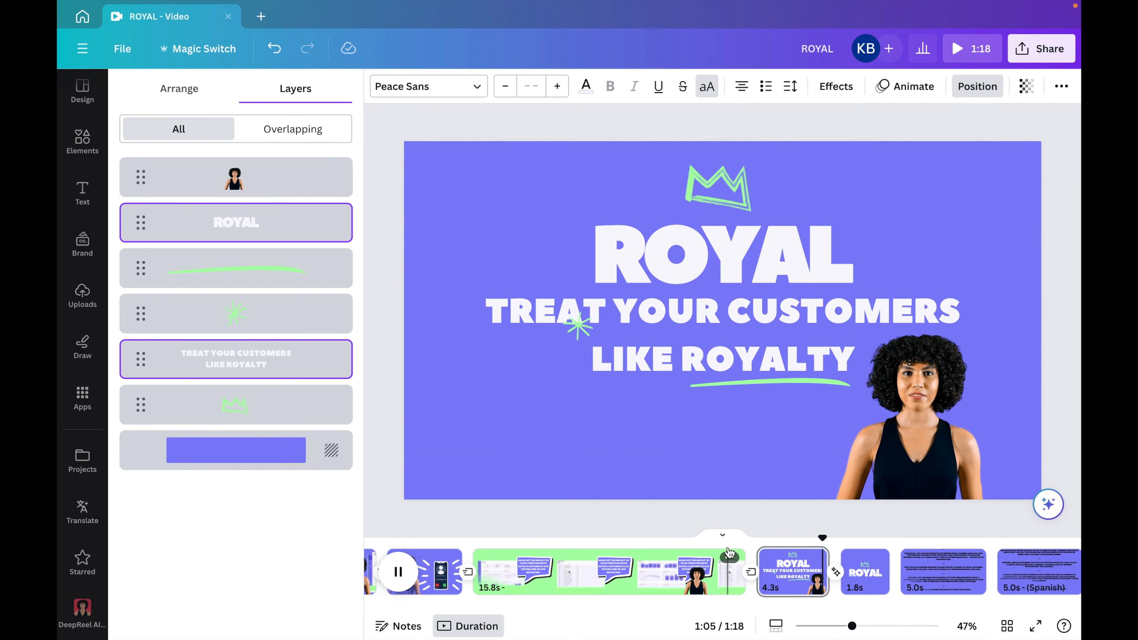
key(space)
scroll(729, 556, left, 15)
scroll(512, 556, right, 8)
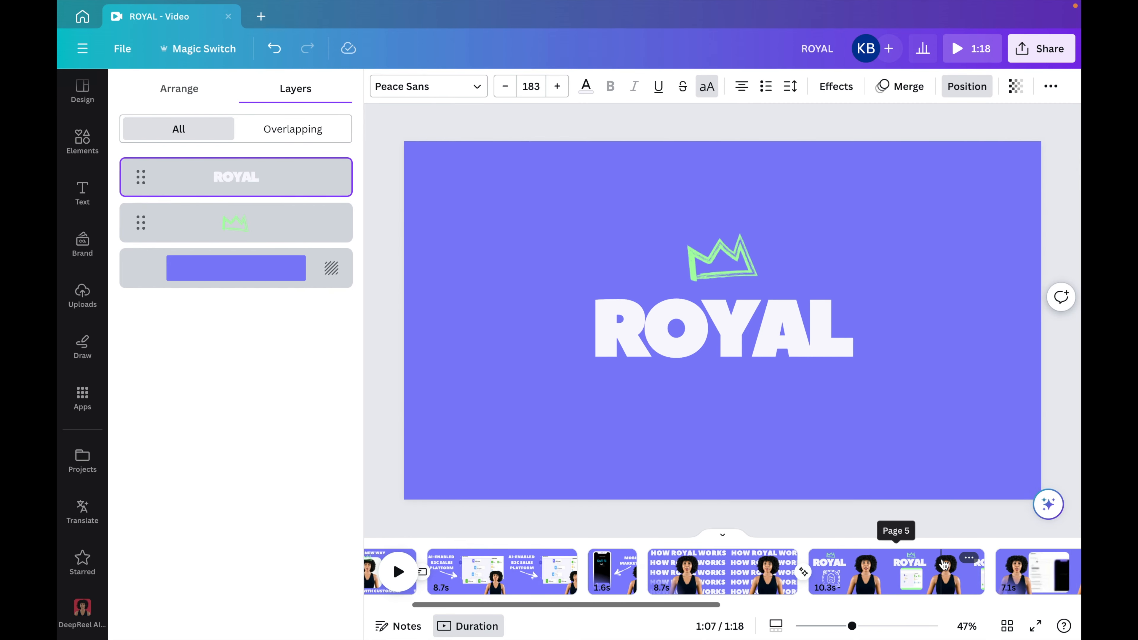
Play back the video from the How Royal Works page through the campaign details page to check the clip timing.
click(575, 556)
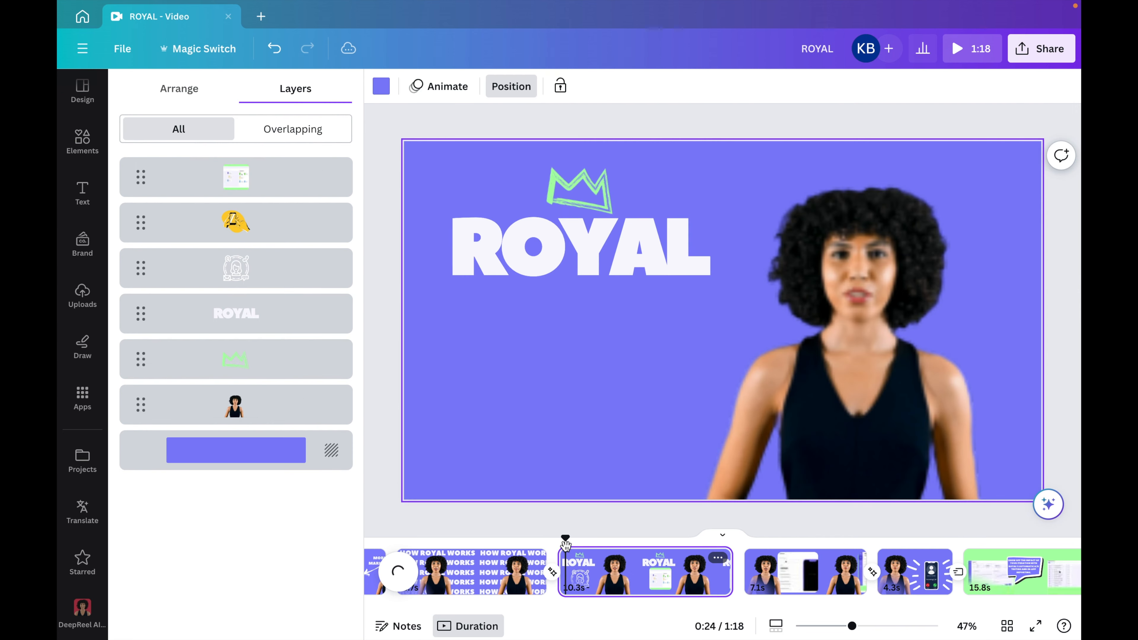
click(251, 190)
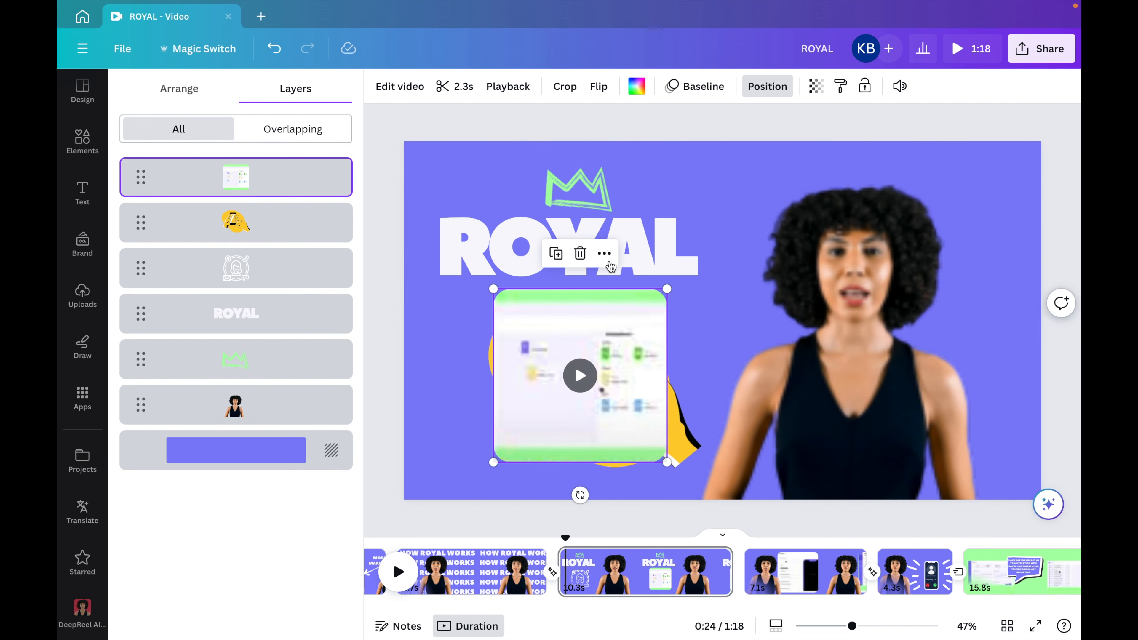
right_click(596, 368)
click(656, 356)
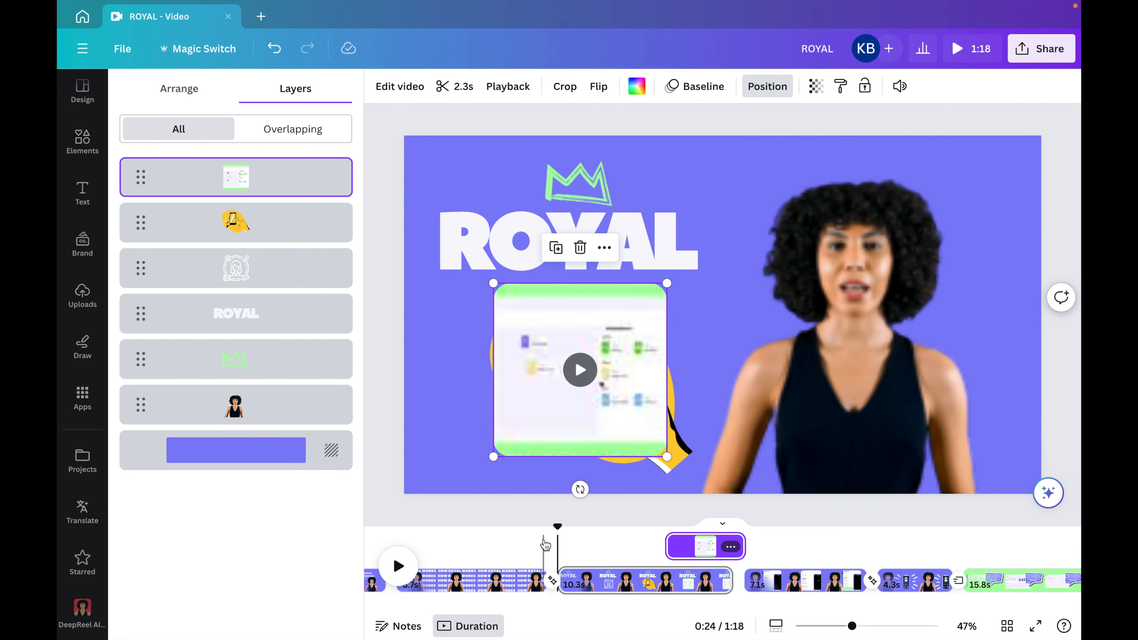
click(544, 544)
key(space)
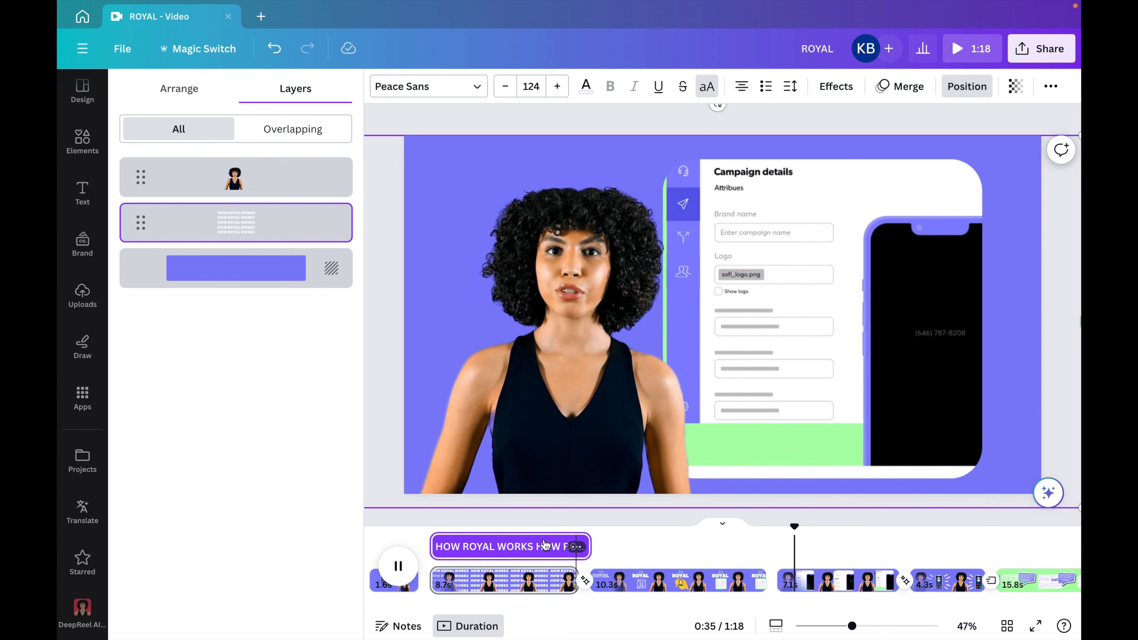
key(space)
scroll(802, 553, right, 4)
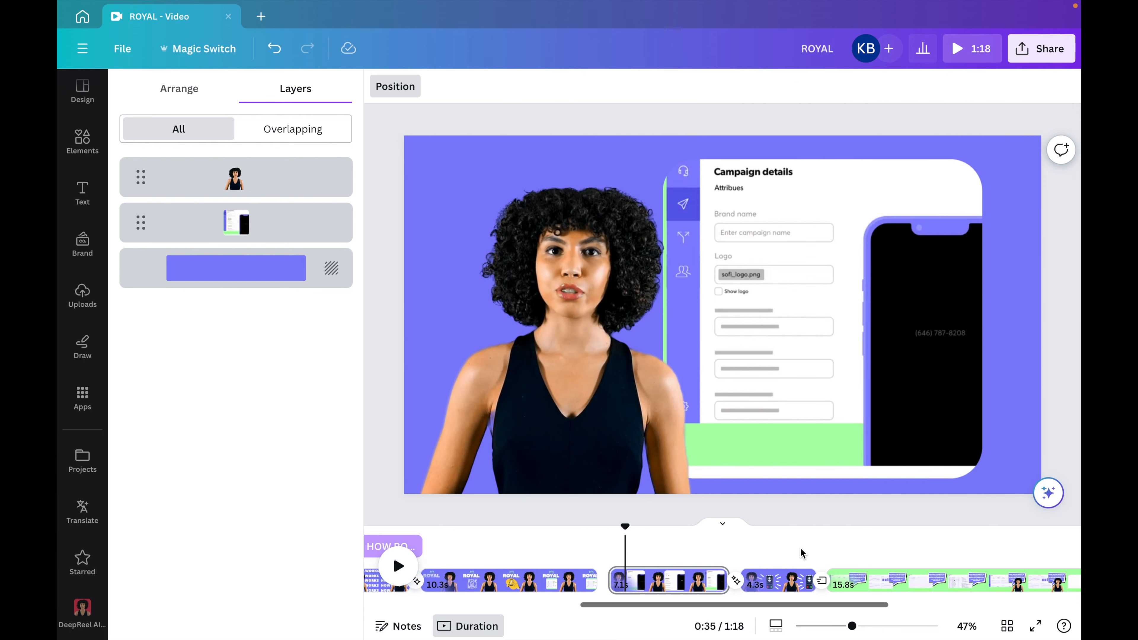
key(space)
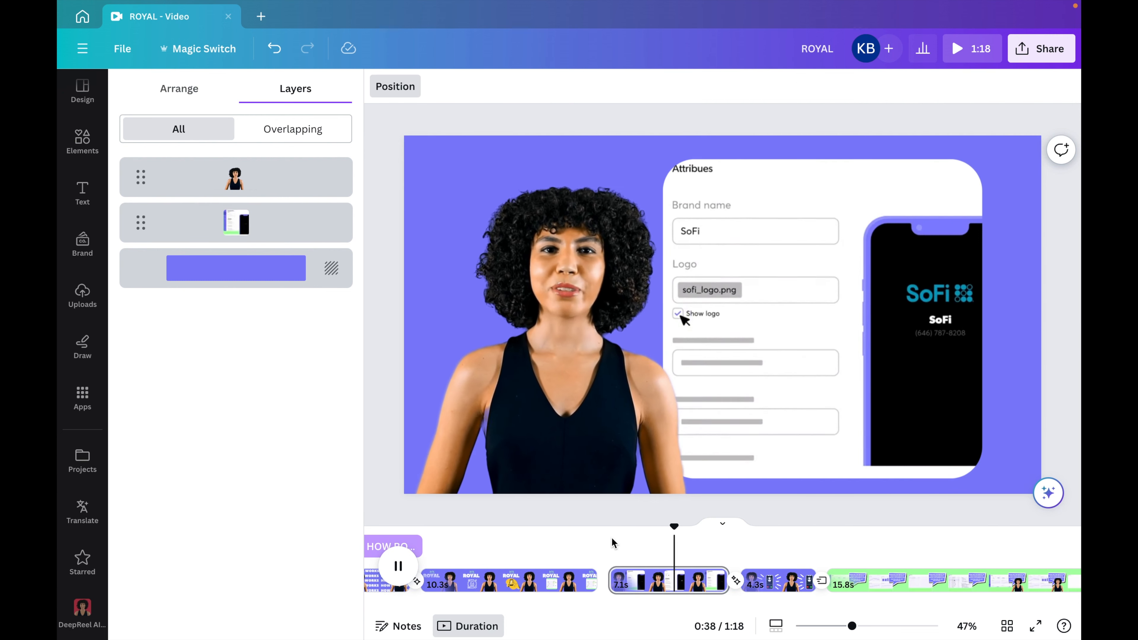
Slow the campaign details video to 0.7 speed and replay its page.
click(804, 308)
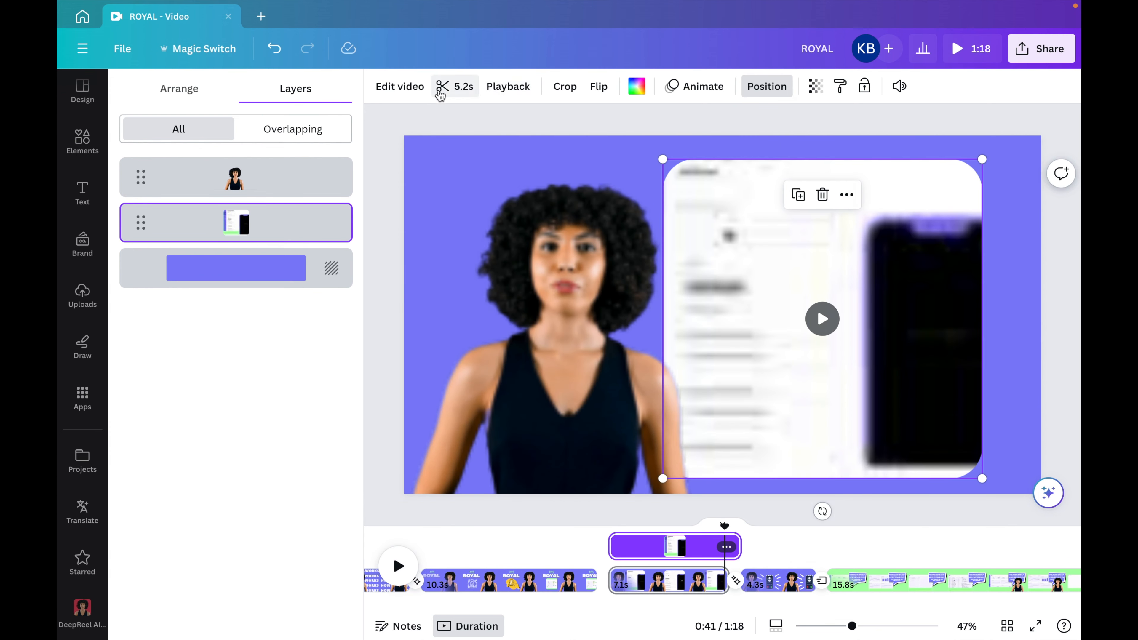
click(508, 86)
text(0.7)
key(Return)
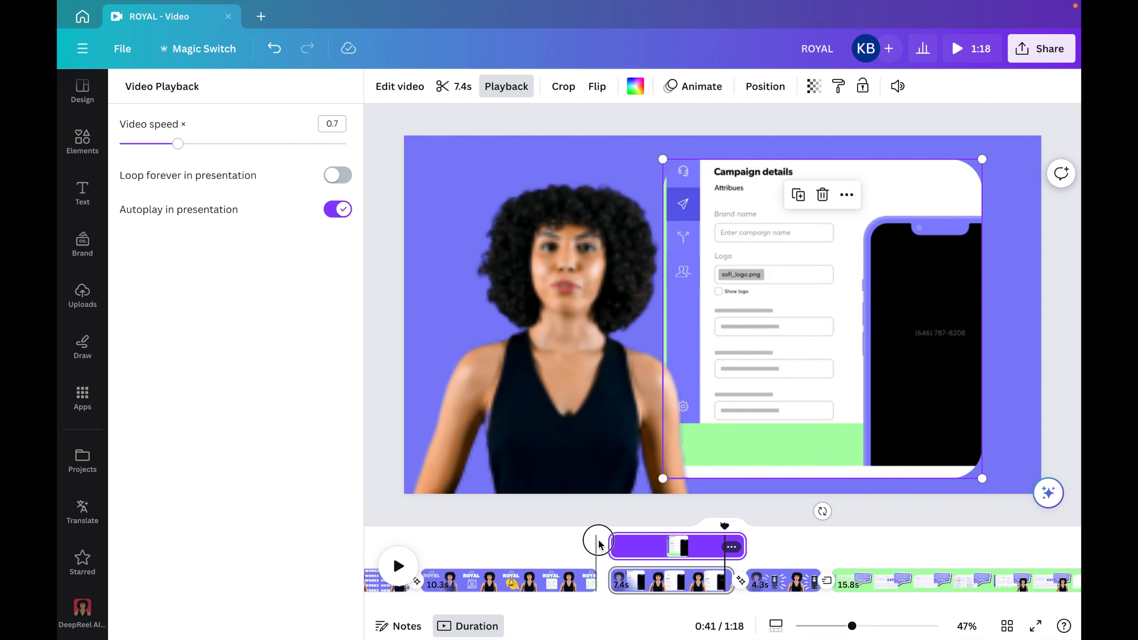
click(601, 545)
key(space)
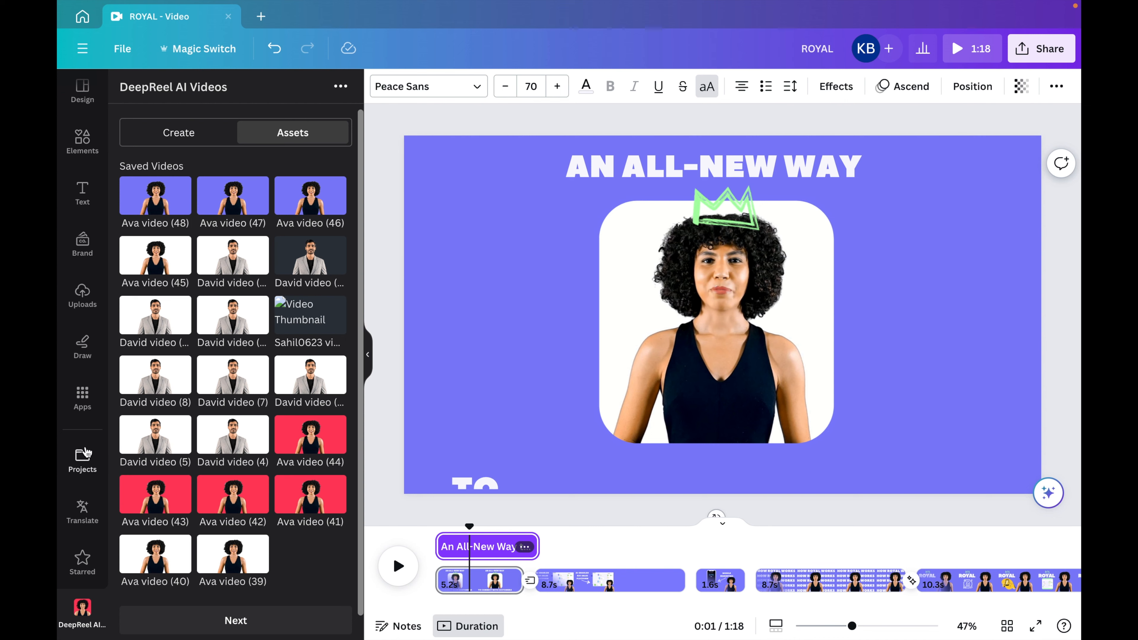
Set up the Spanish translation to cover whole pages and apply it to all pages (1–12).
click(81, 509)
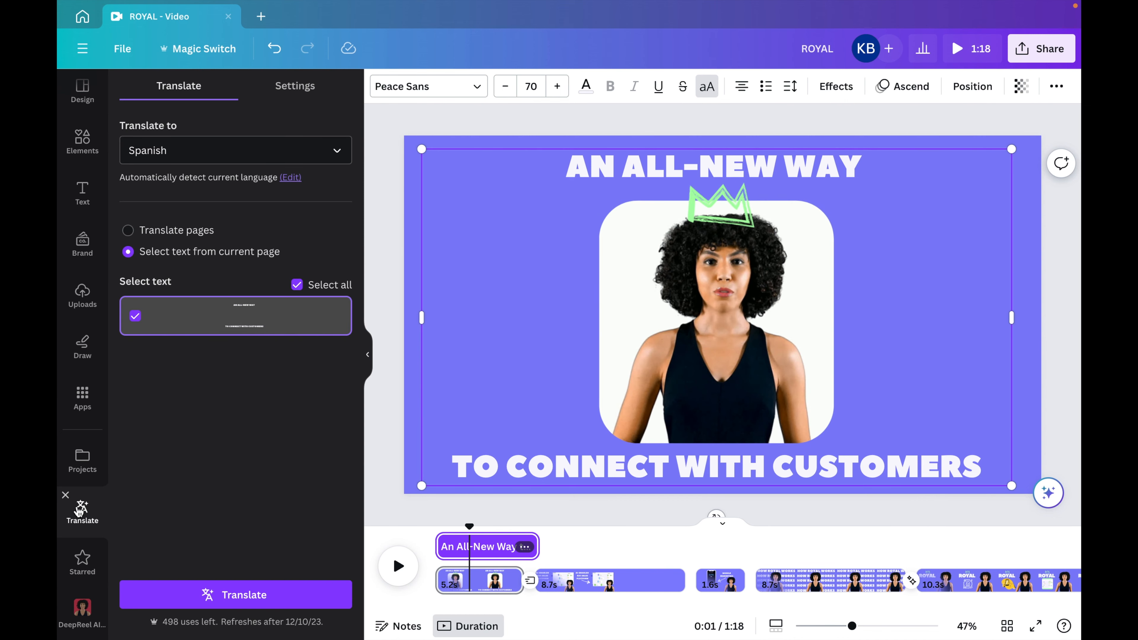
click(143, 232)
click(179, 316)
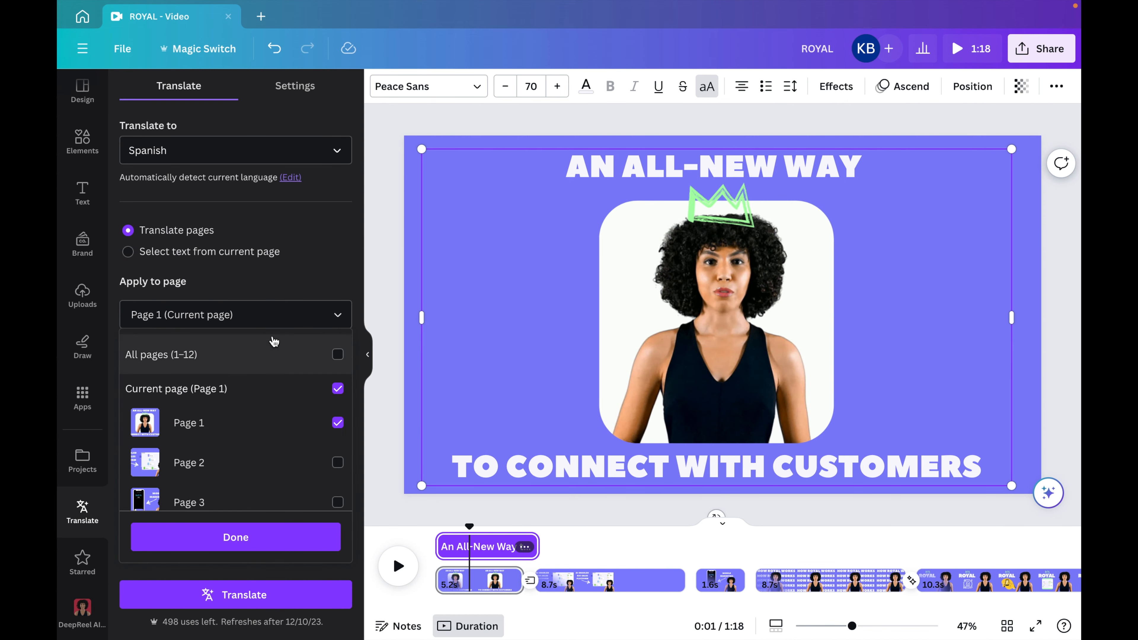
click(337, 354)
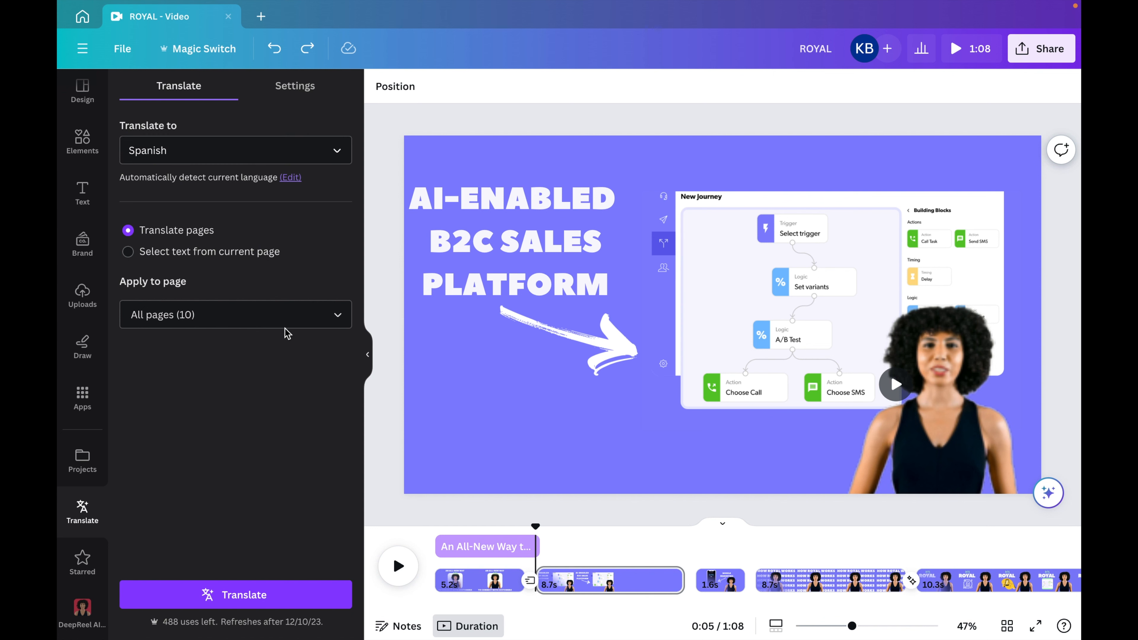
Check the page selection and the translation settings, and translate all 10 pages into Spanish.
click(287, 326)
scroll(244, 447, down, 2)
scroll(257, 404, up, 2)
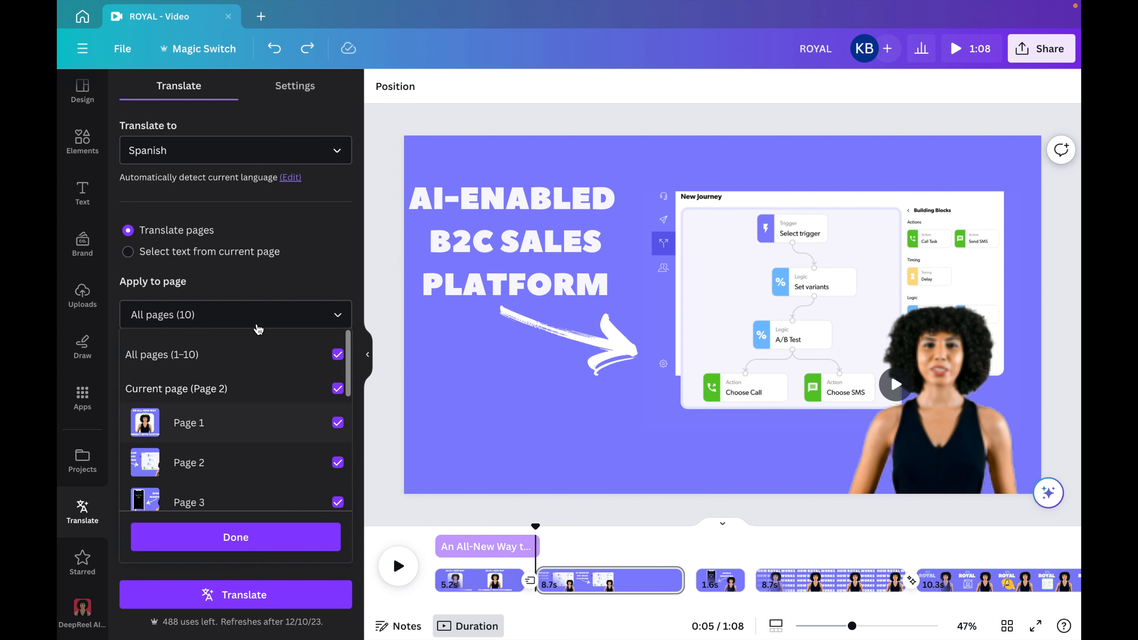
click(257, 325)
click(300, 88)
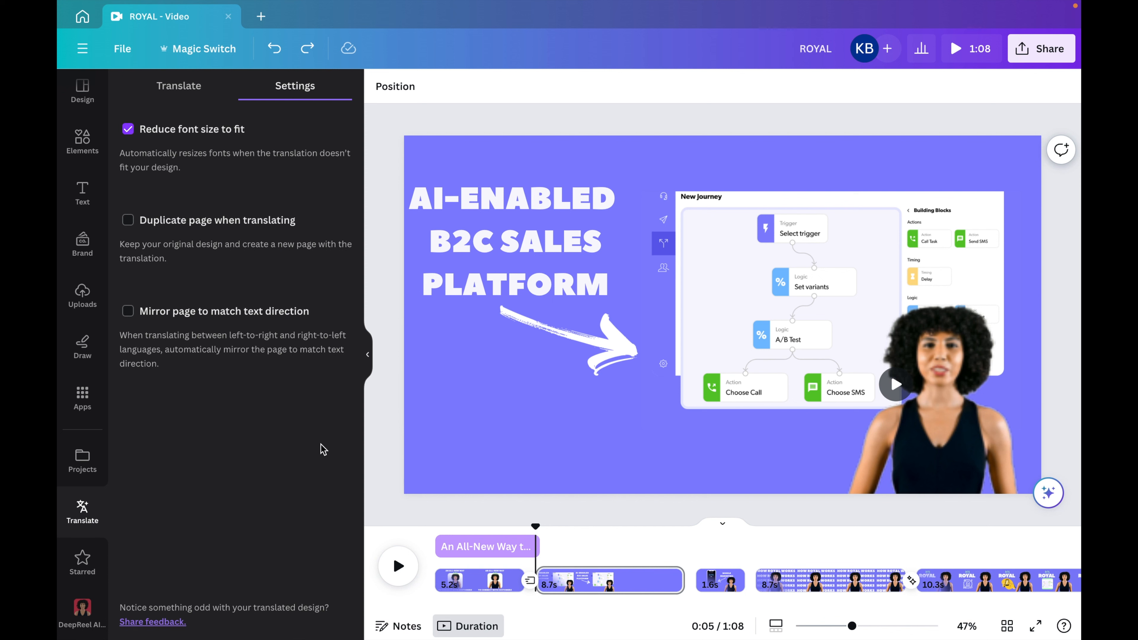
click(178, 86)
click(275, 605)
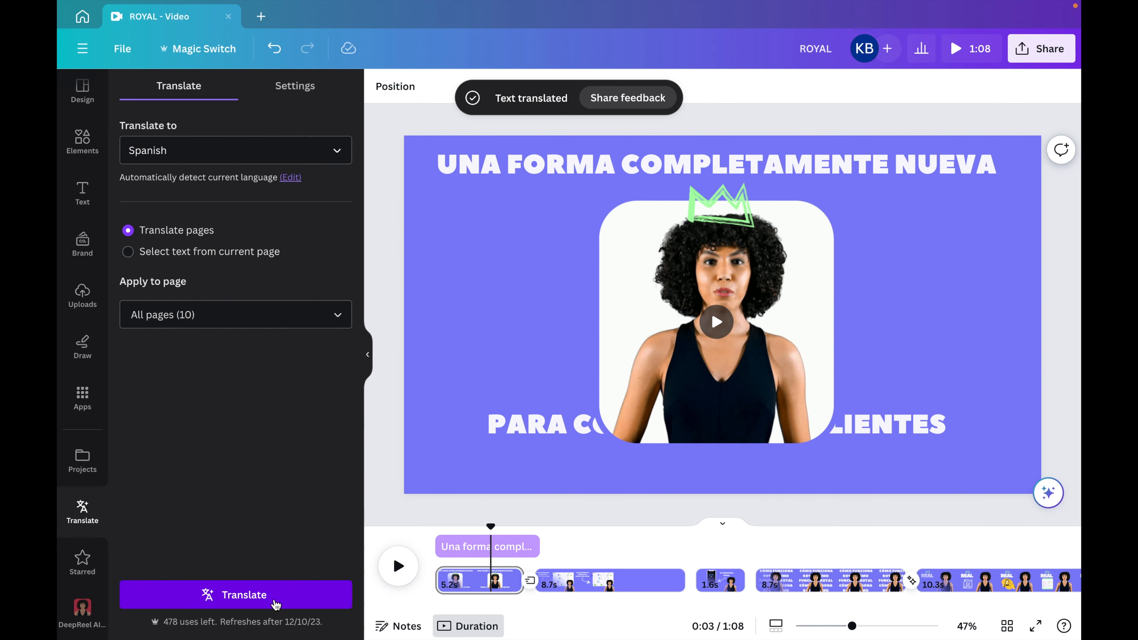